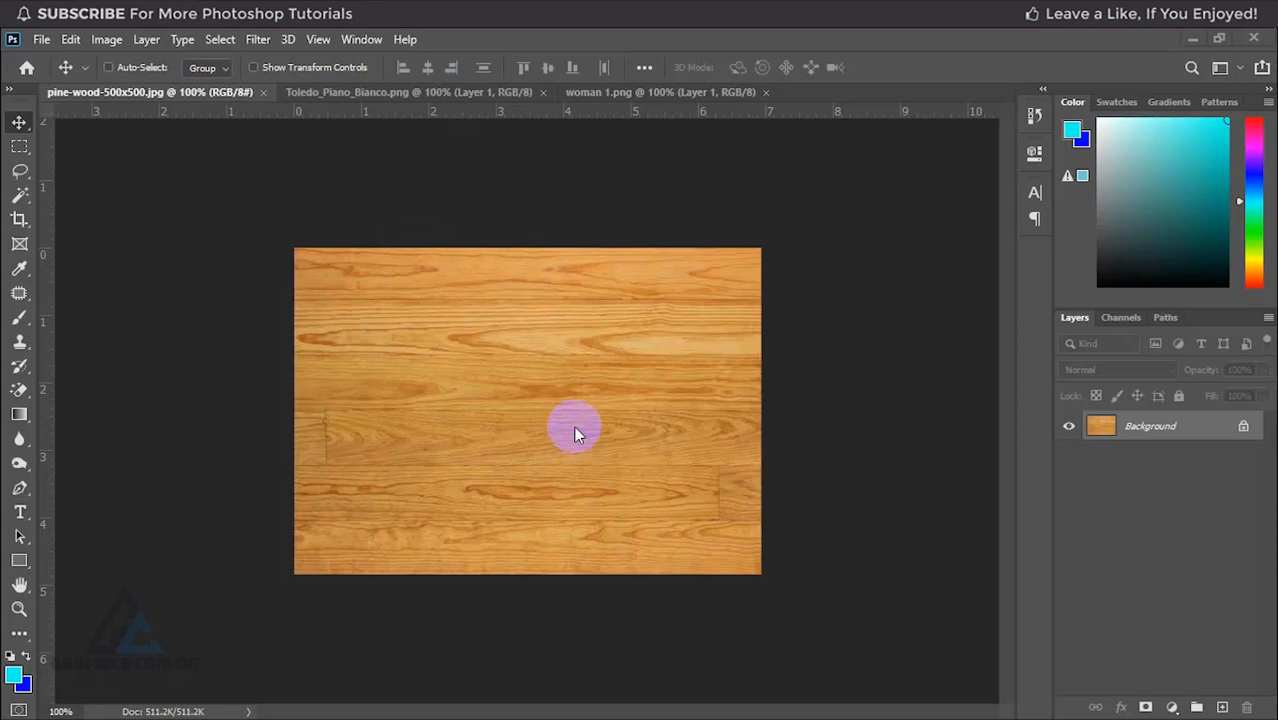
# Step: Copy the plate from Toledo_Piano_Bianco.png into the pine-wood document, scale it to about 50.6%, and centre it on the wood
pyautogui.click(478, 103)
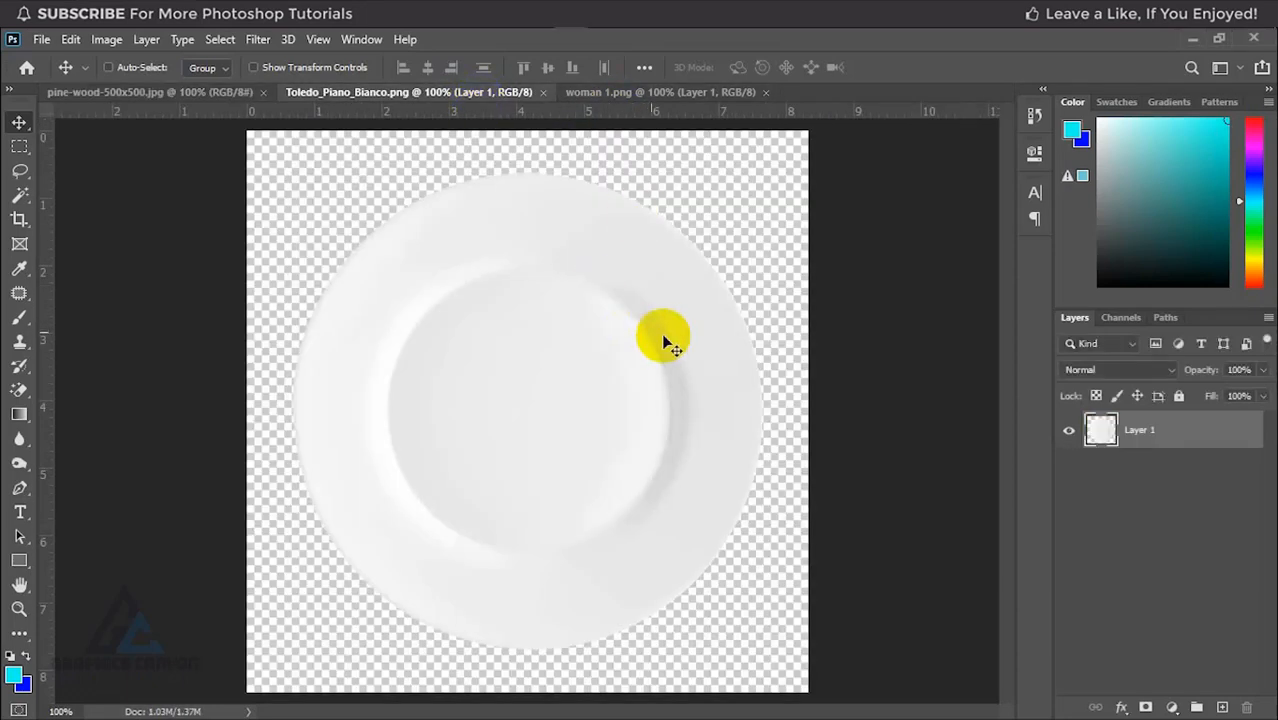
pyautogui.moveTo(619, 345); pyautogui.dragTo(543, 432)
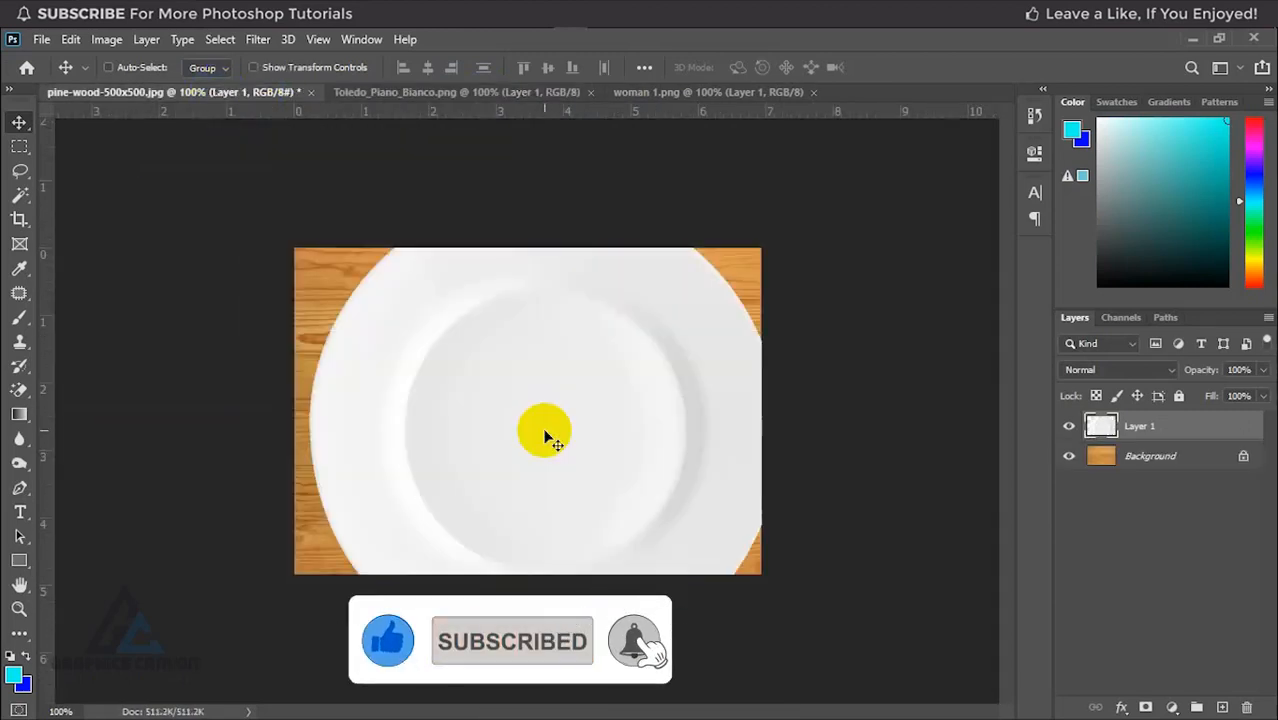
pyautogui.hotkey('ctrl', 't')
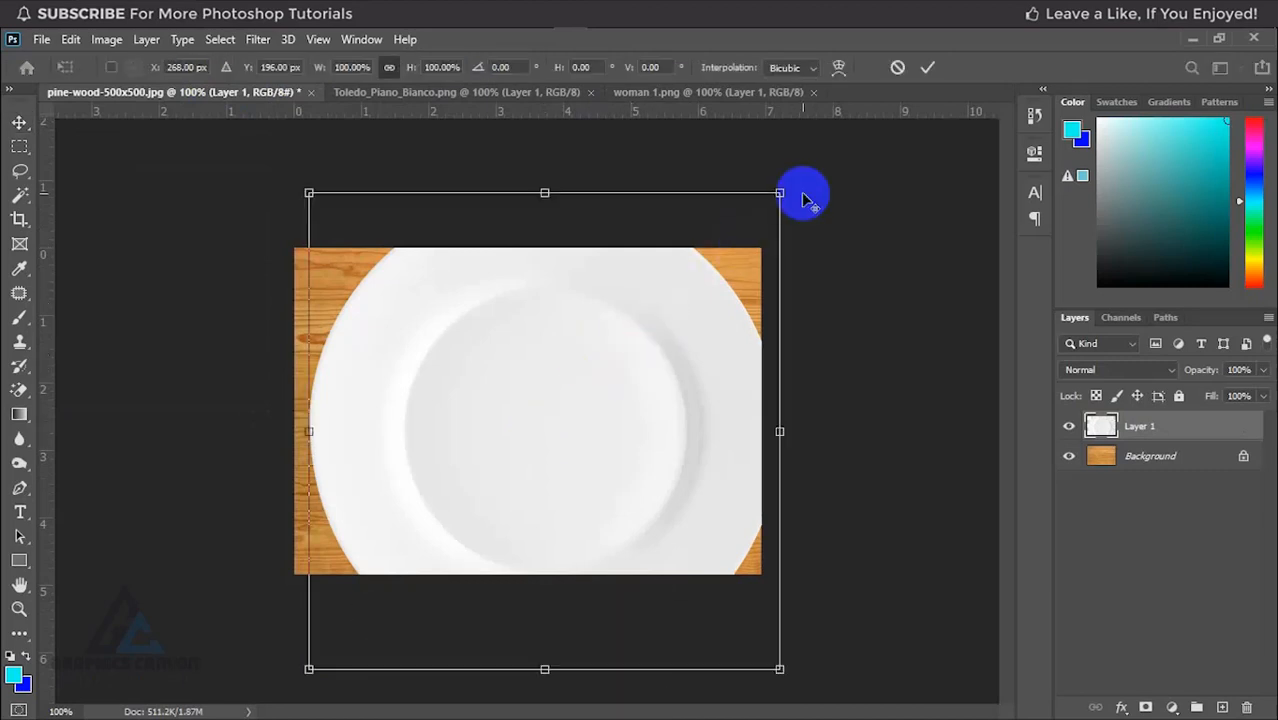
pyautogui.moveTo(780, 192); pyautogui.dragTo(662, 337)
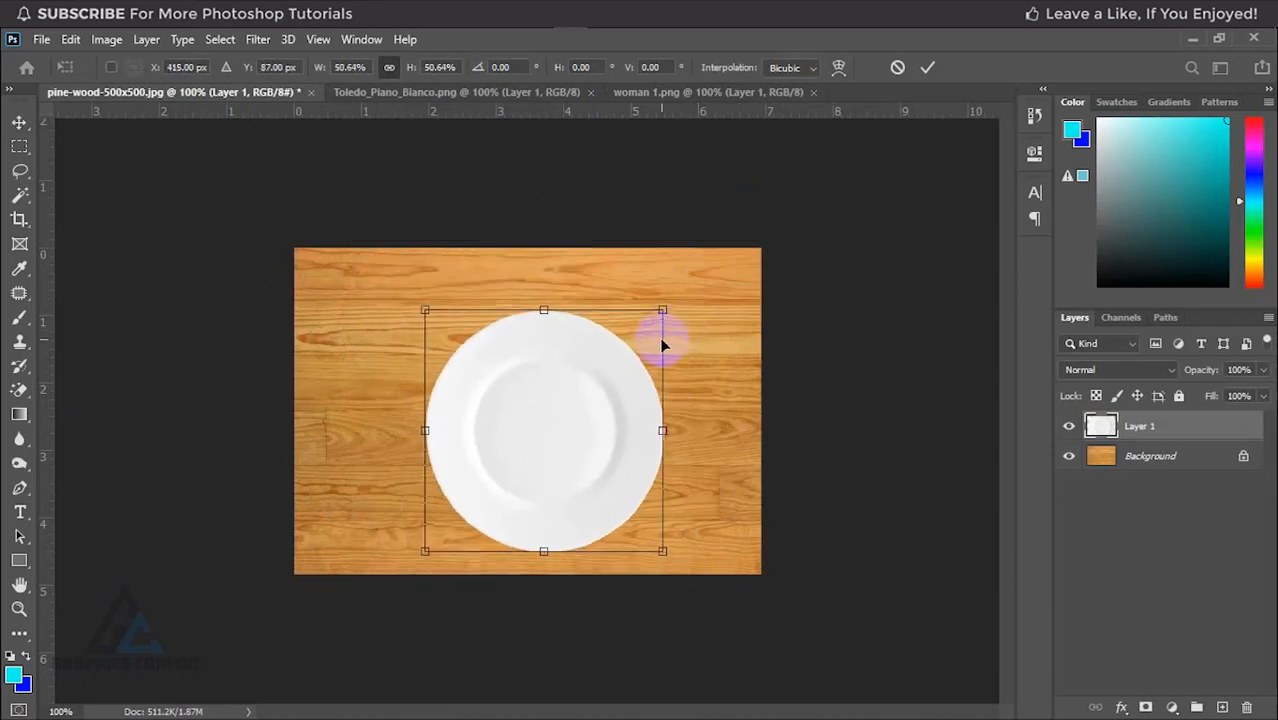
pyautogui.moveTo(588, 416); pyautogui.dragTo(575, 395)
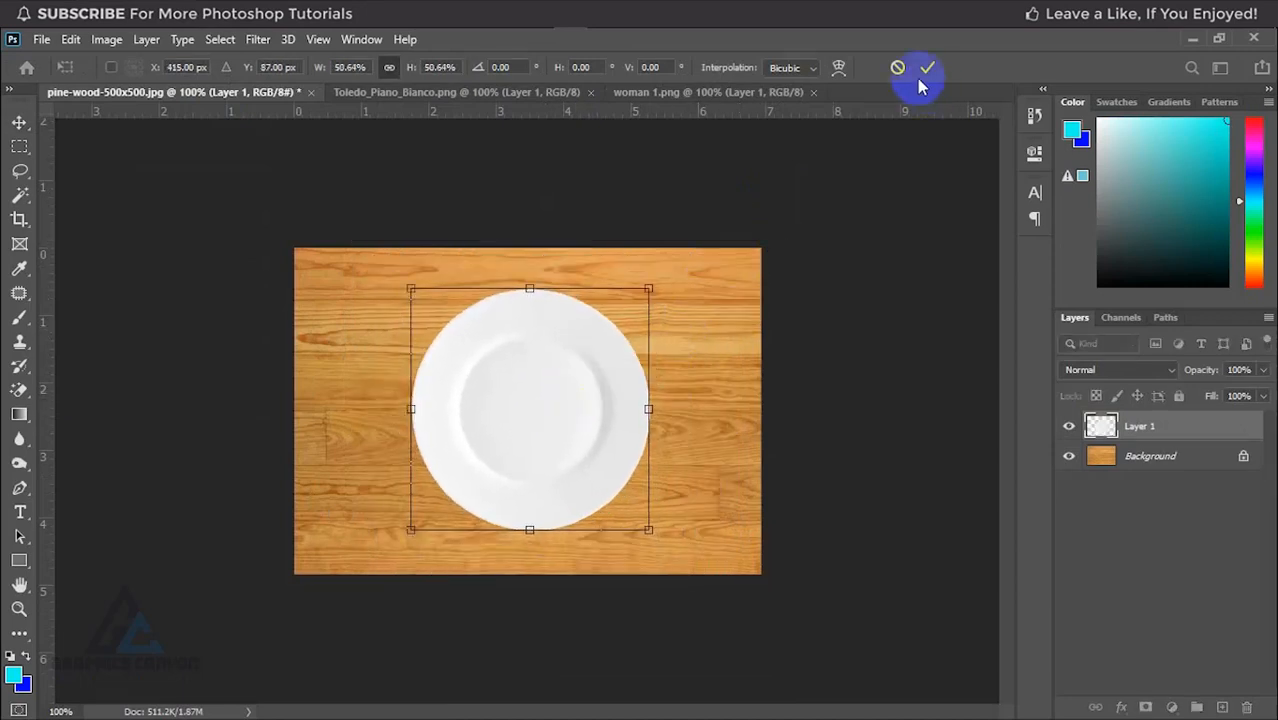
pyautogui.click(926, 69)
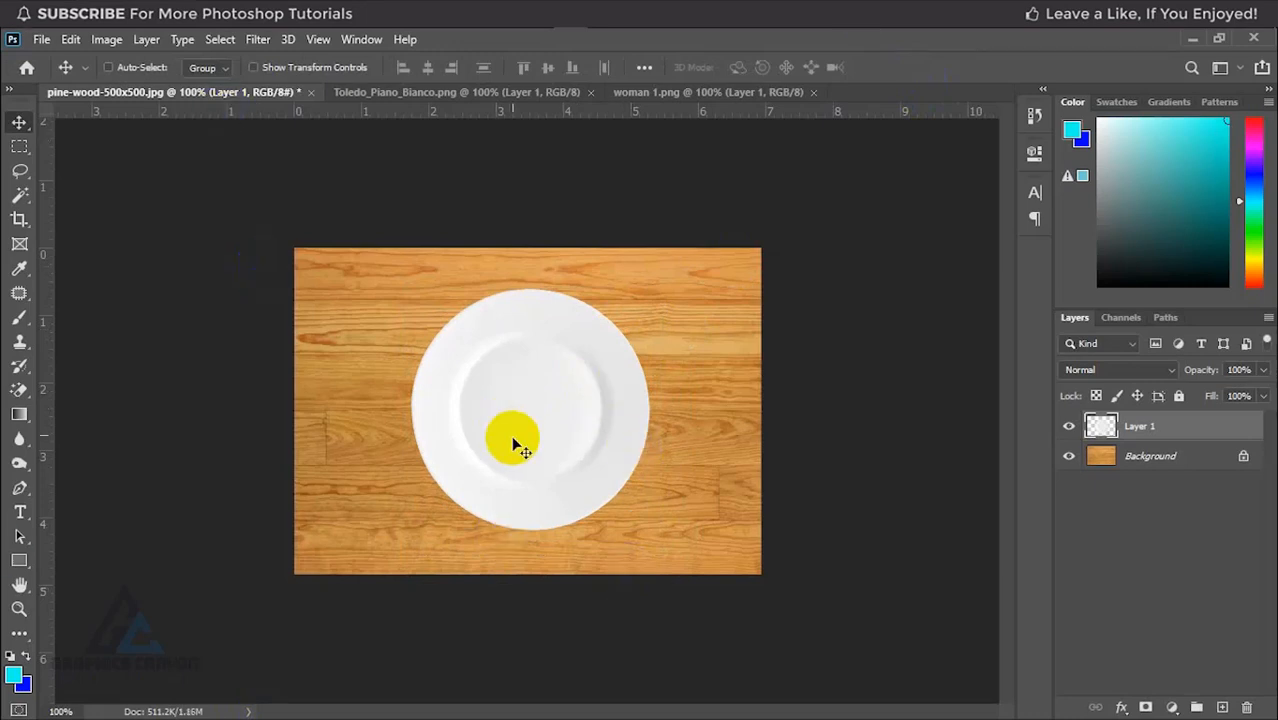
# Step: Copy the head silhouette from woman 1.png into the pine-wood document and scale it to about 61%, with its face profile over the plate
pyautogui.click(709, 95)
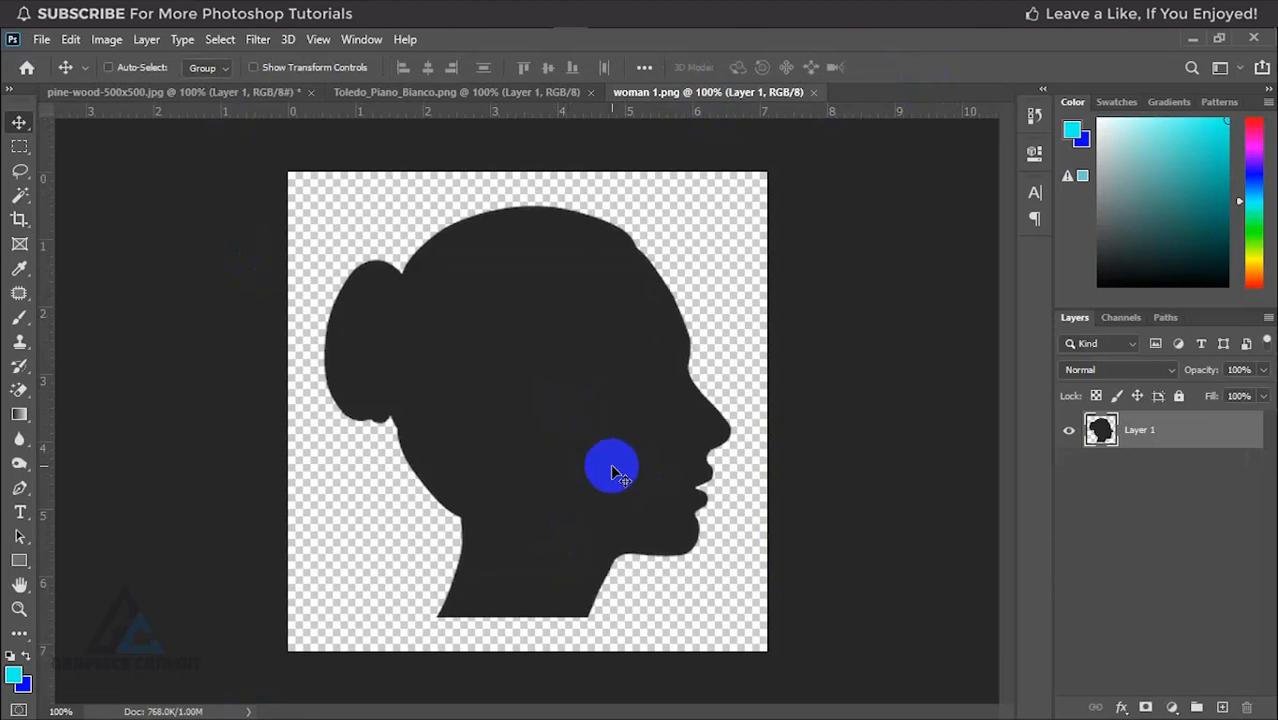
pyautogui.moveTo(611, 465); pyautogui.dragTo(494, 439)
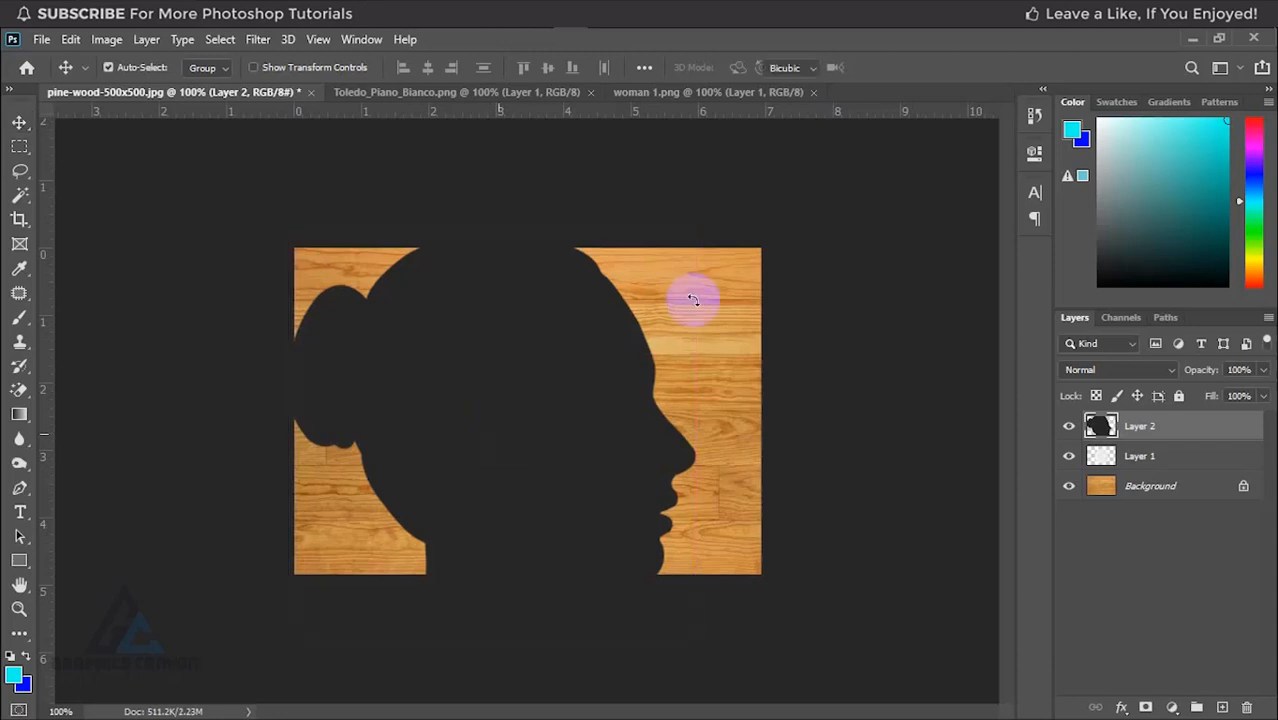
pyautogui.hotkey('ctrl', 't')
pyautogui.moveTo(690, 232); pyautogui.dragTo(627, 304)
pyautogui.click(530, 438)
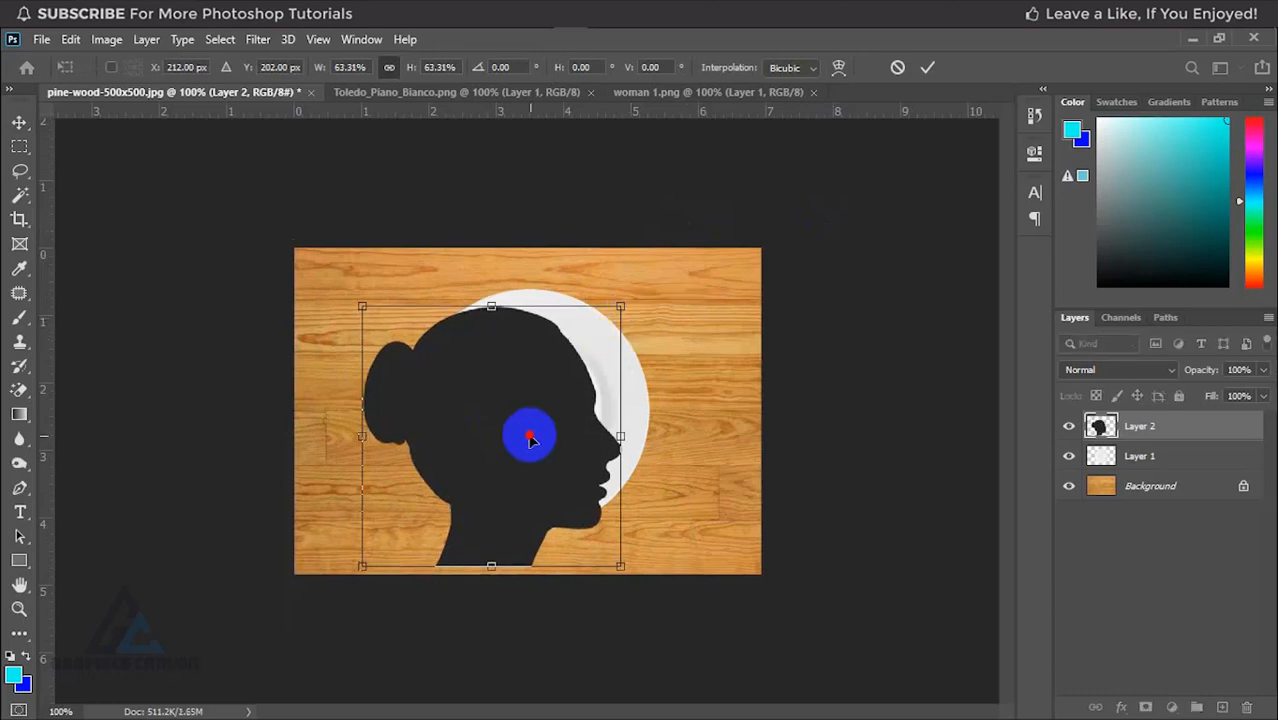
pyautogui.moveTo(530, 438); pyautogui.dragTo(494, 405)
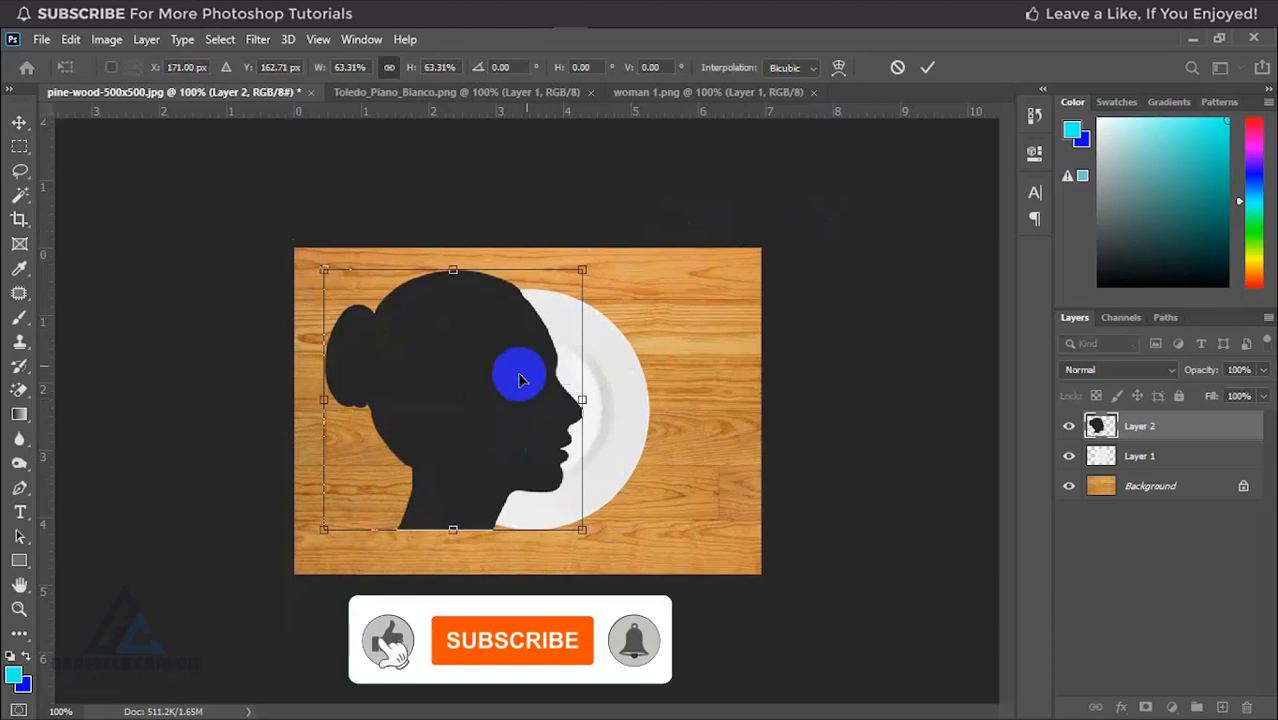
pyautogui.moveTo(581, 268); pyautogui.dragTo(570, 289)
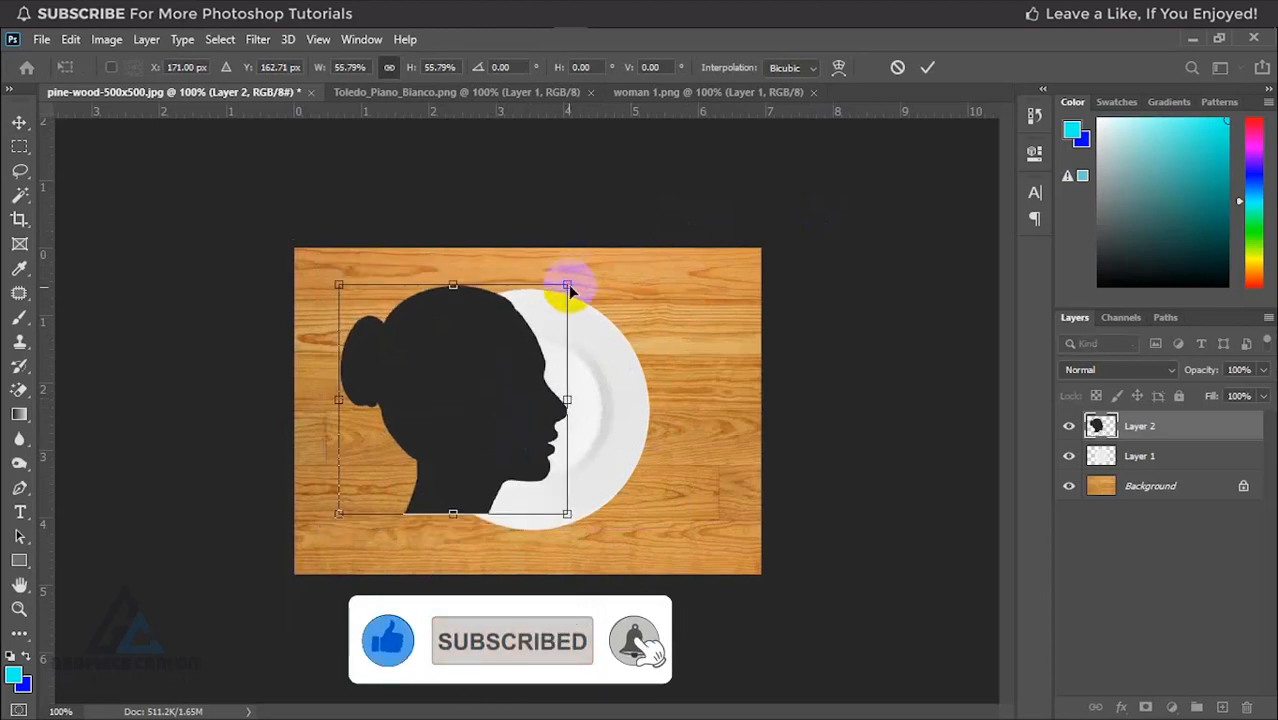
pyautogui.moveTo(522, 361); pyautogui.dragTo(557, 370)
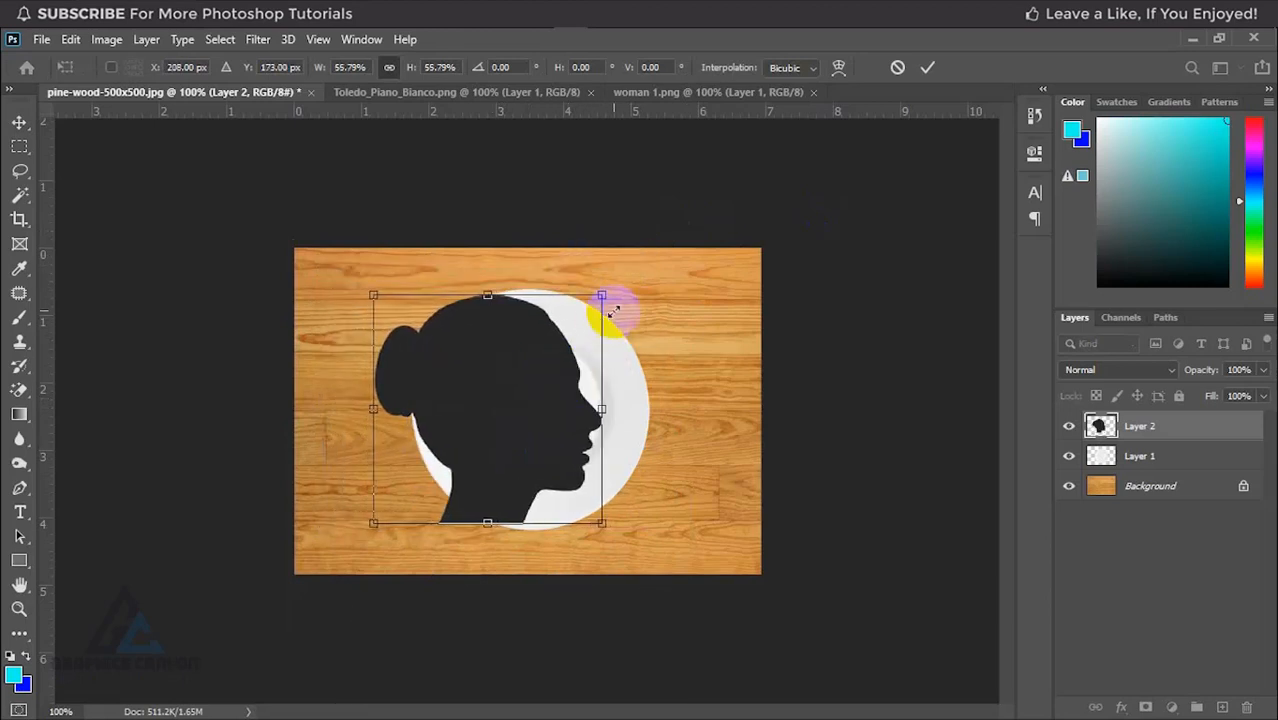
pyautogui.moveTo(613, 312); pyautogui.dragTo(613, 277)
pyautogui.moveTo(578, 350); pyautogui.dragTo(532, 346)
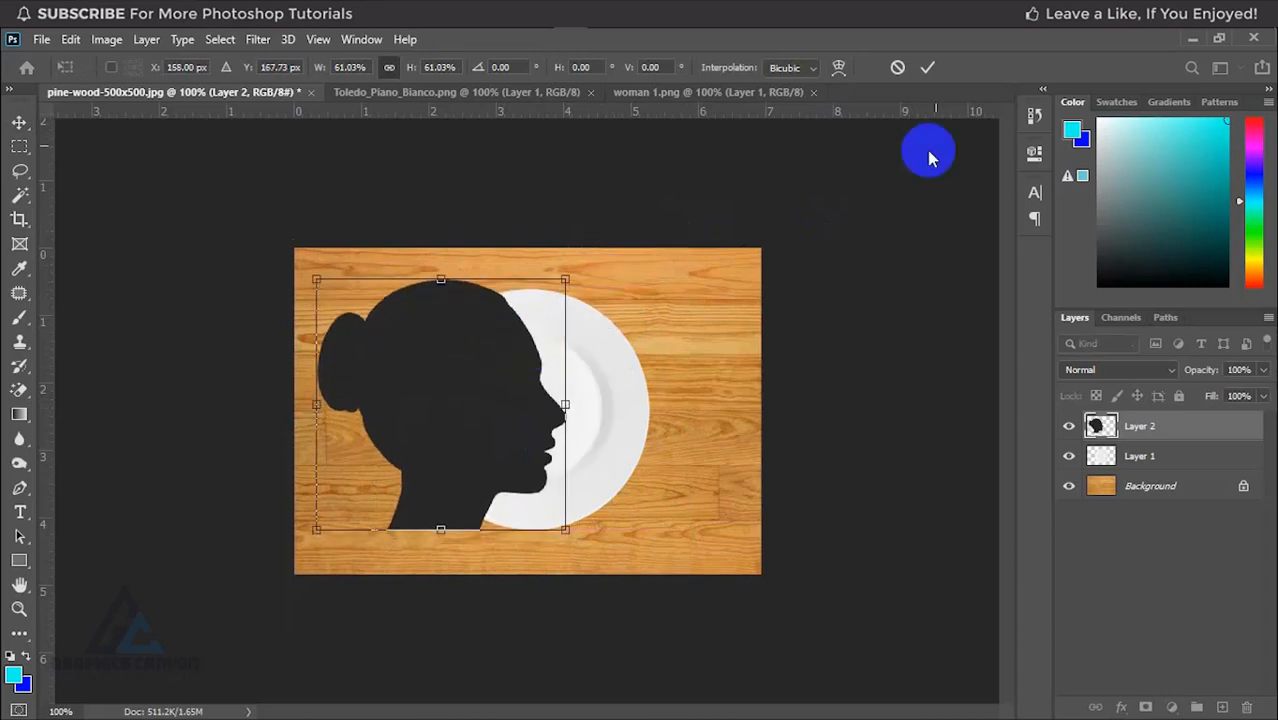
pyautogui.click(927, 67)
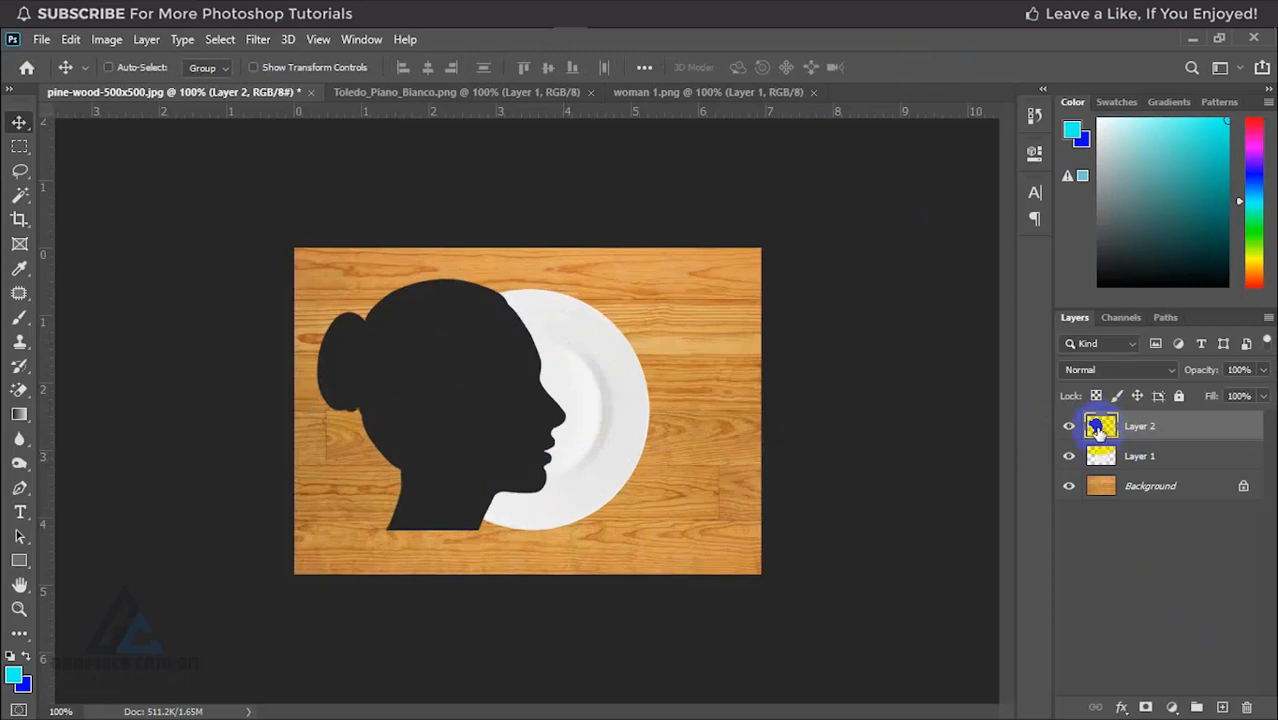
# Step: Load the silhouette layer's outline as a selection and hide Layer 2
pyautogui.press('ctrl')
pyautogui.keyDown('ctrl'); pyautogui.click(1099, 428); pyautogui.keyUp('ctrl')
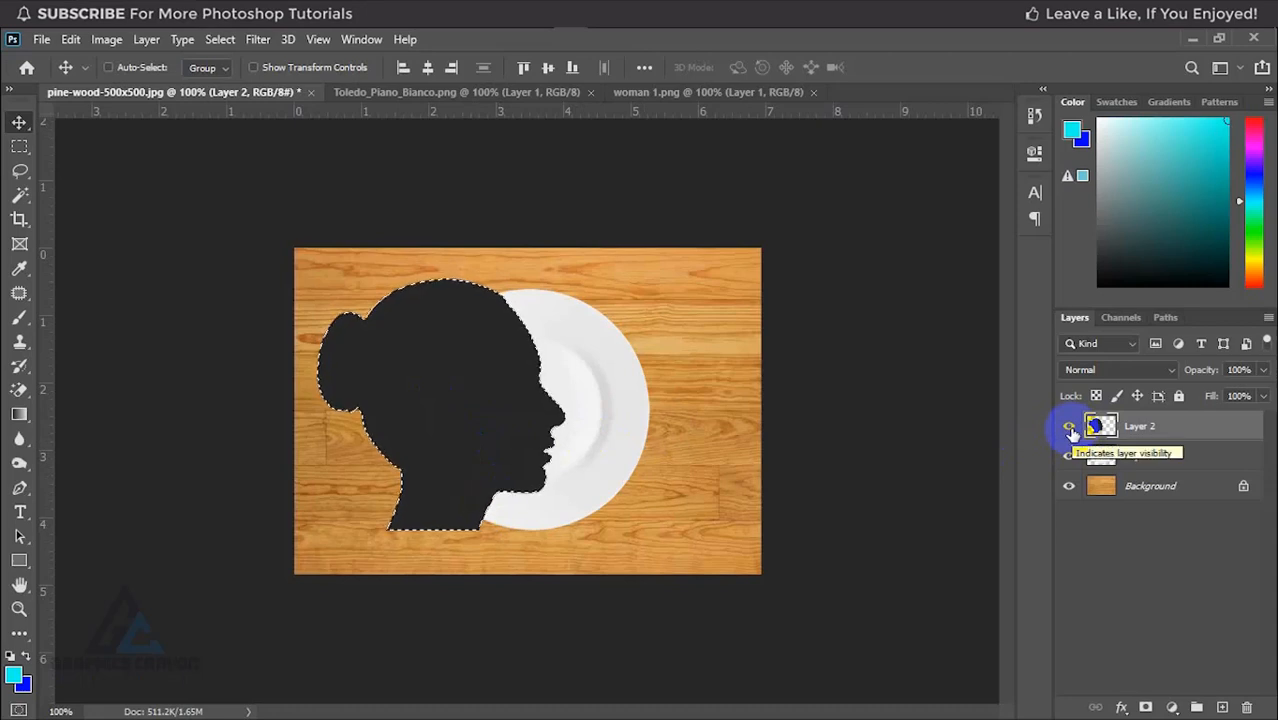
pyautogui.click(1070, 428)
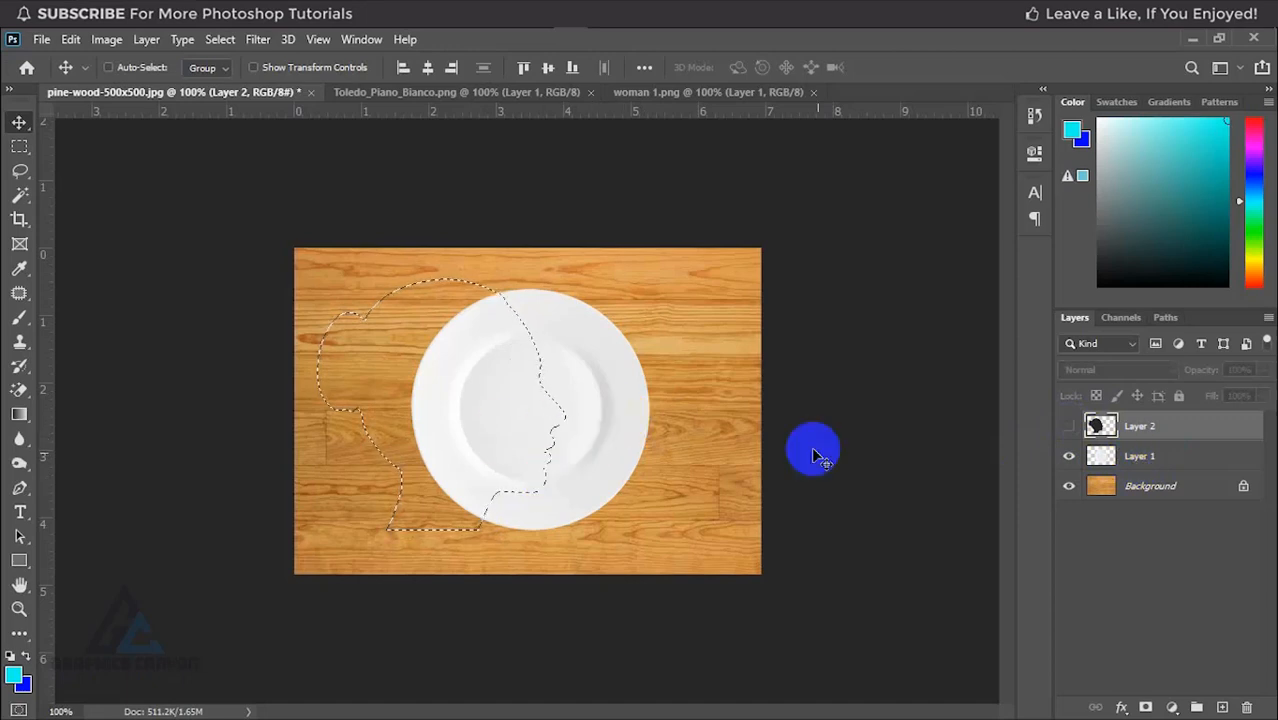
# Step: Cut the silhouette-shaped part out of the plate on Layer 1 and paste it in place as a separate layer
pyautogui.click(1153, 460)
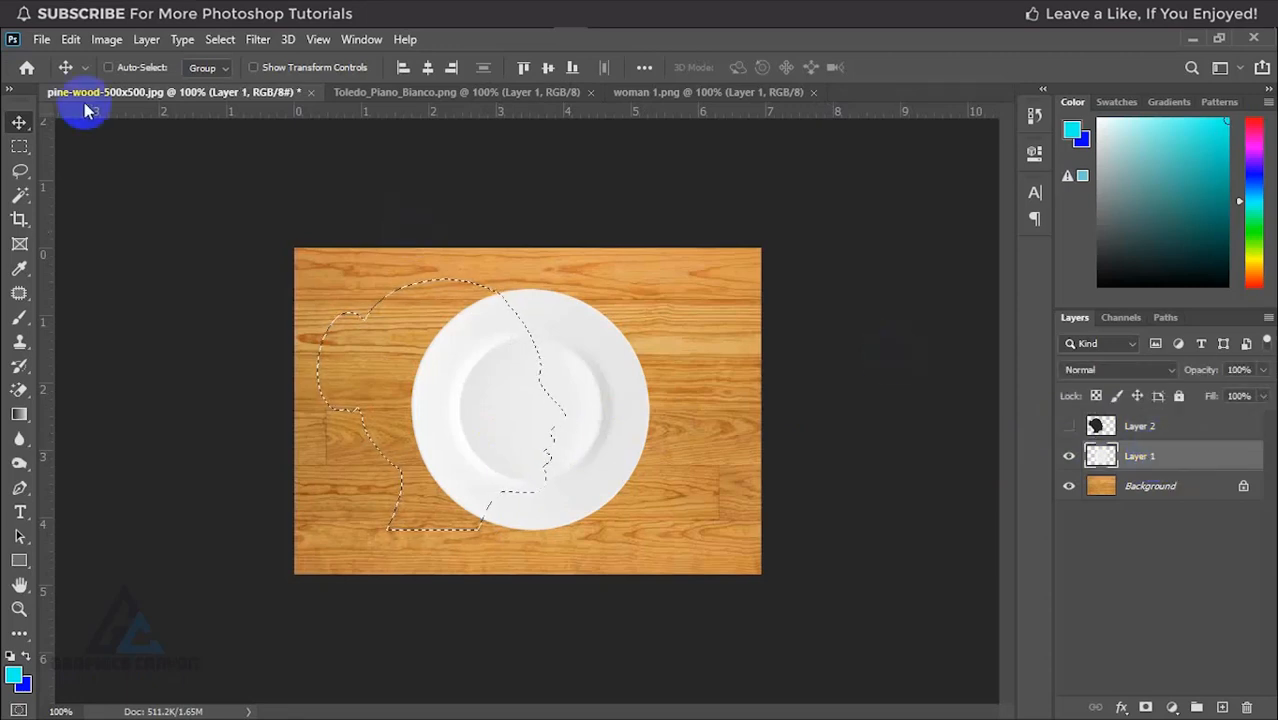
pyautogui.click(70, 40)
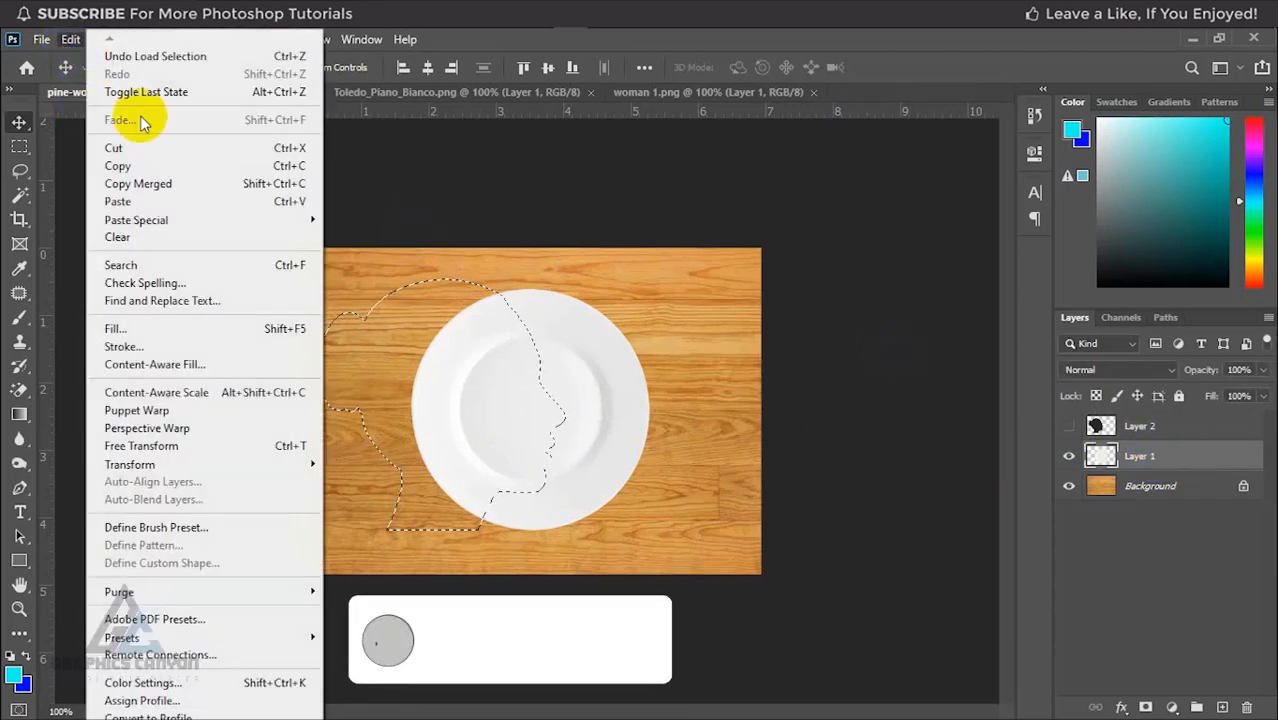
pyautogui.click(183, 152)
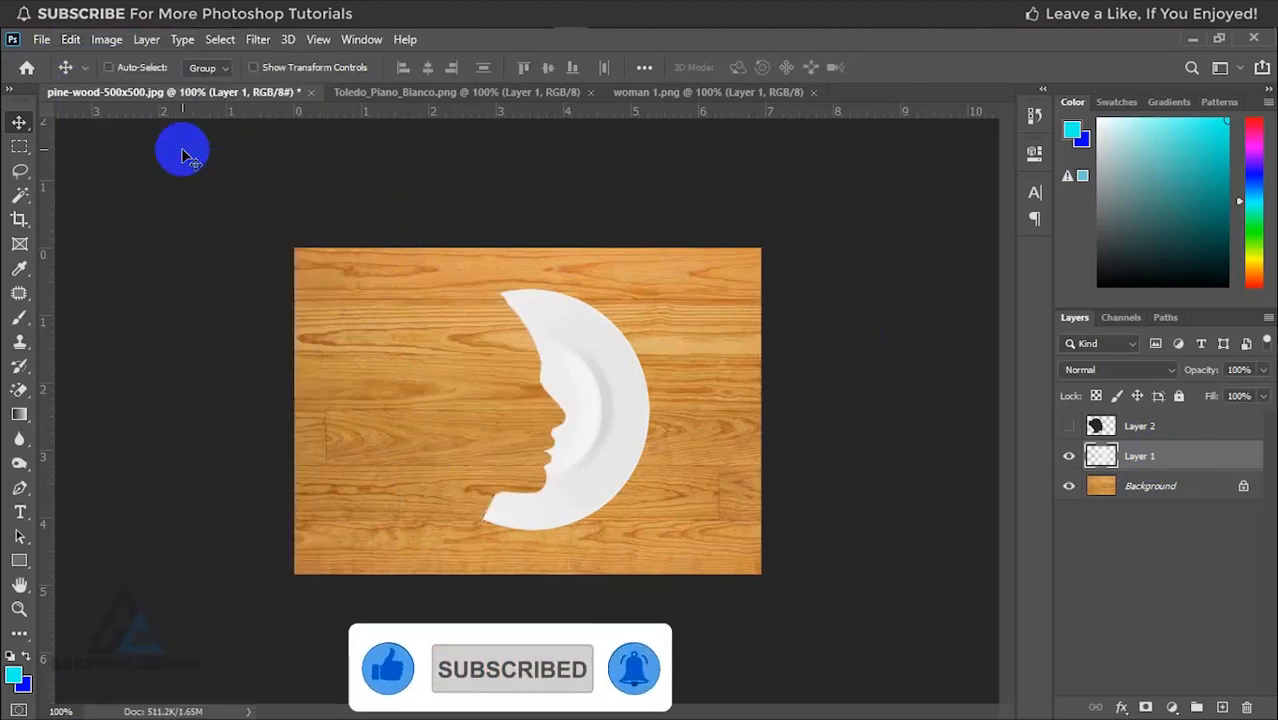
pyautogui.click(70, 40)
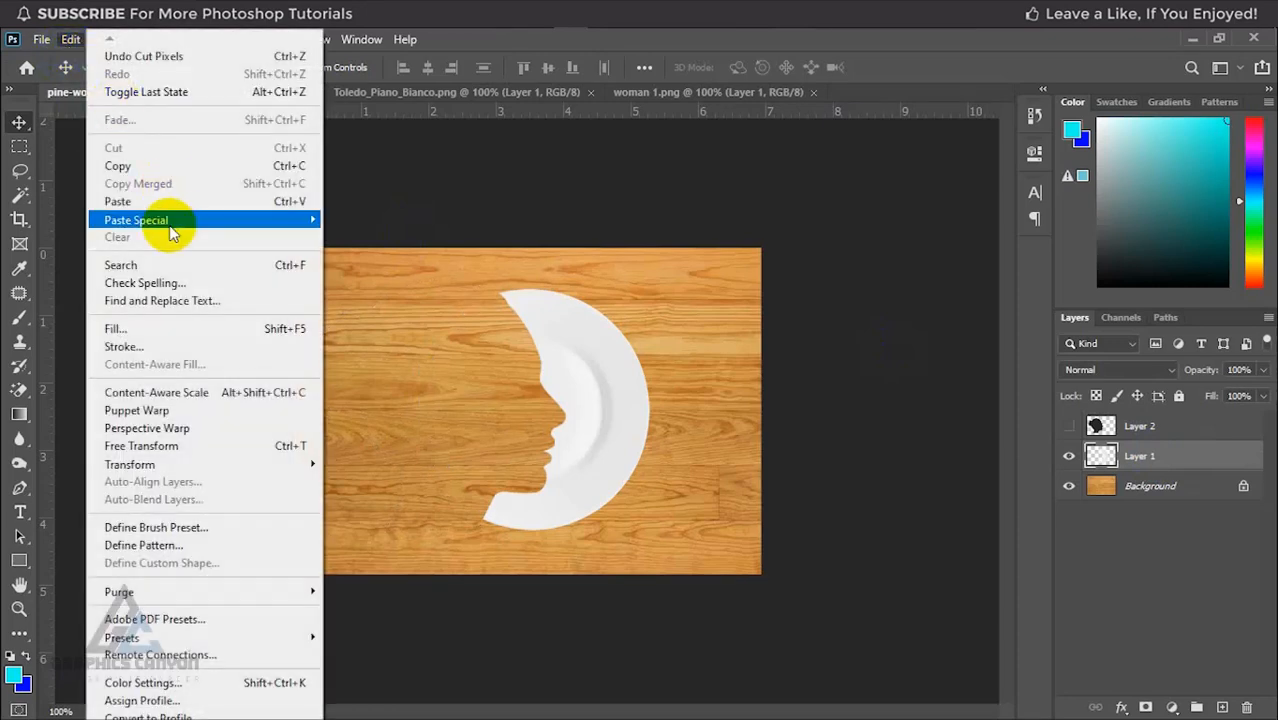
pyautogui.moveTo(170, 233)
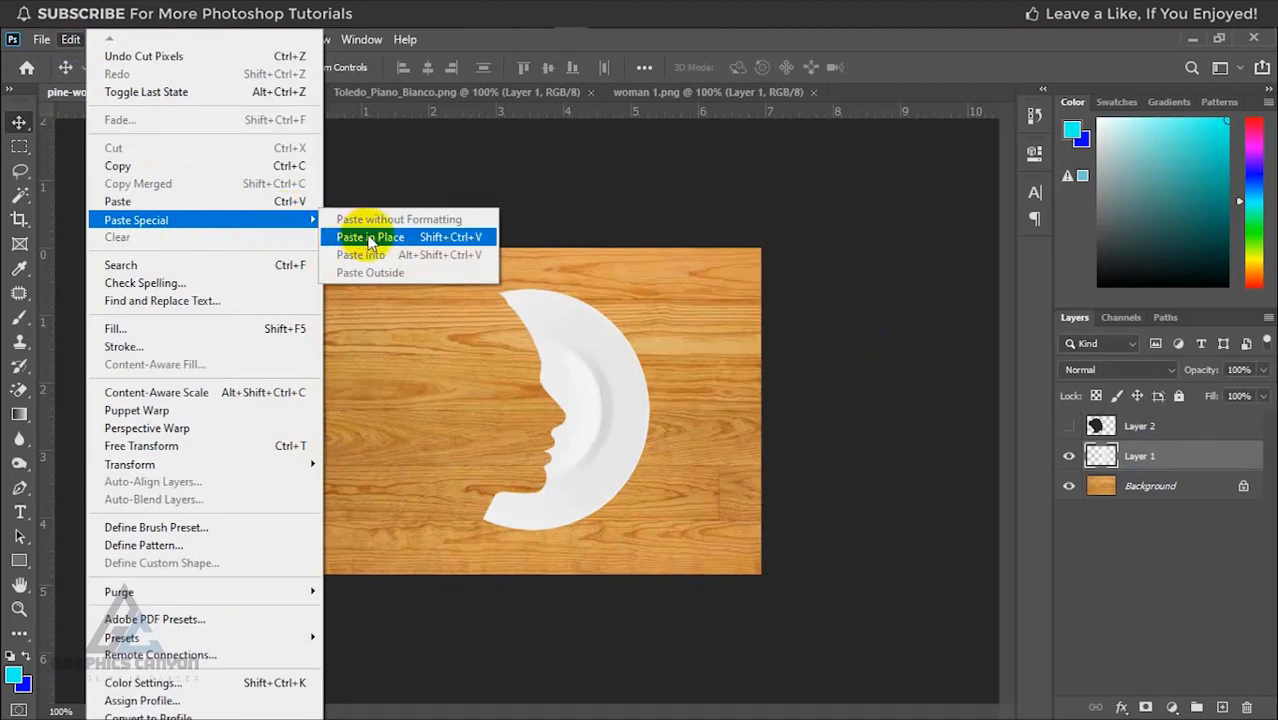
pyautogui.click(470, 238)
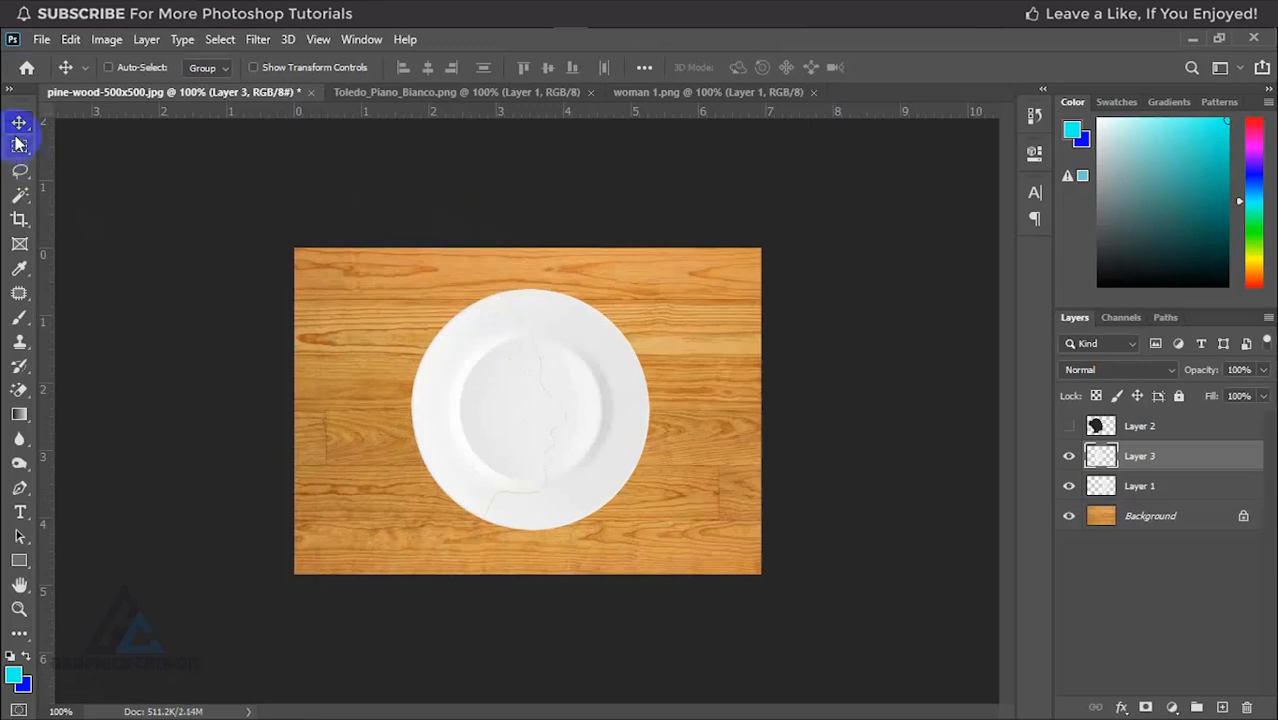
# Step: Nudge the pasted plate piece to the left to open a gap along the face profile, and delete the hidden silhouette layer
pyautogui.press('Left')
pyautogui.press('Left')
pyautogui.press('Left')
pyautogui.press('Left')
pyautogui.press('Left')
pyautogui.press('Left')
pyautogui.press('Left')
pyautogui.press('Left')
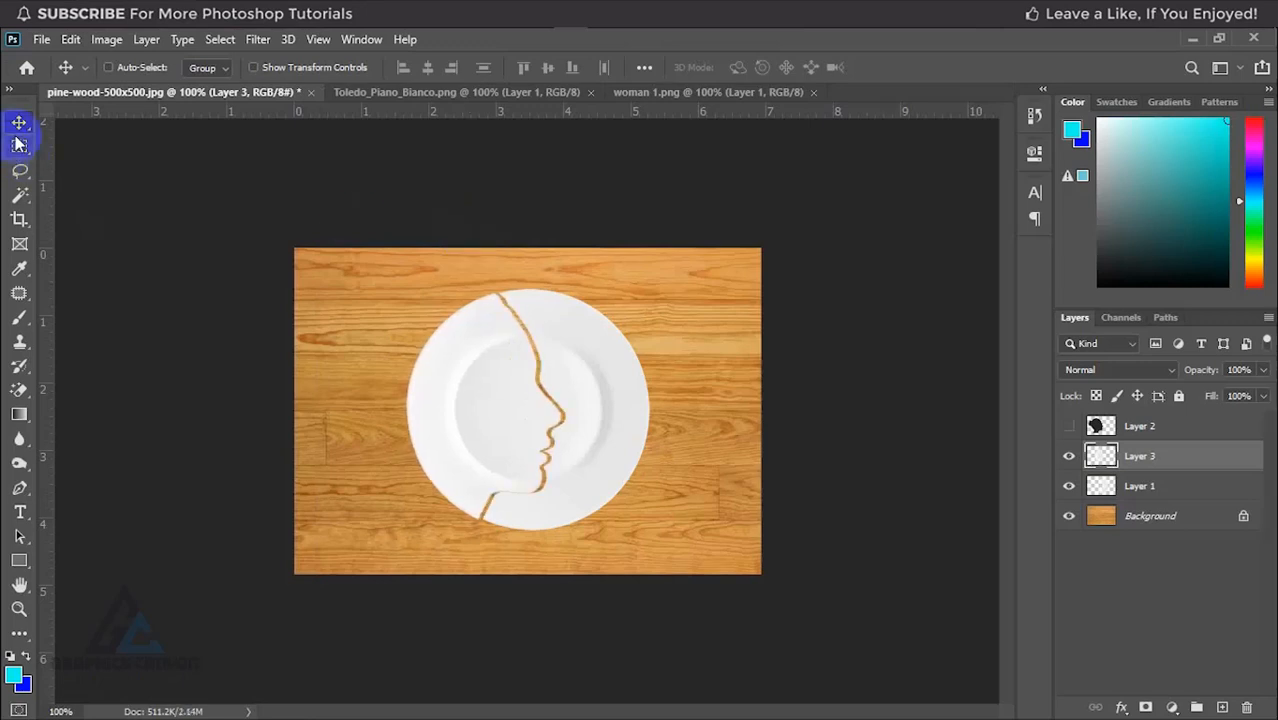
pyautogui.press('Left')
pyautogui.press('Left')
pyautogui.press('Left')
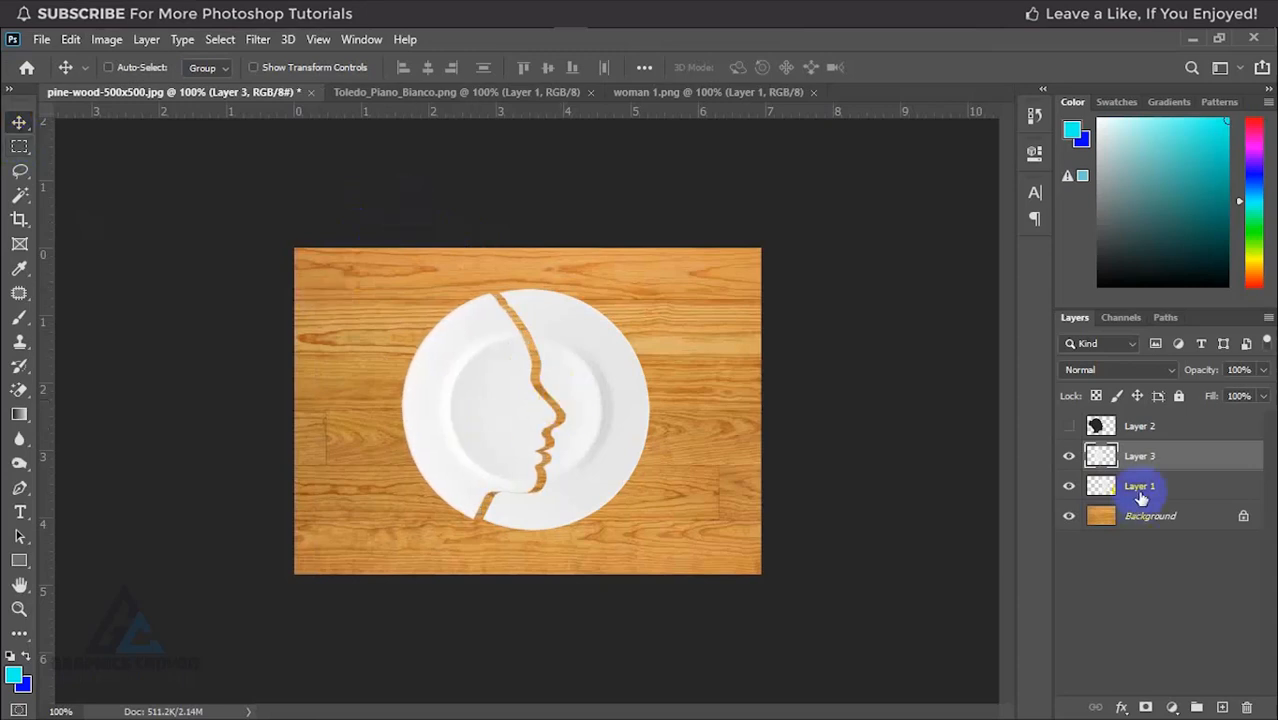
pyautogui.click(1148, 434)
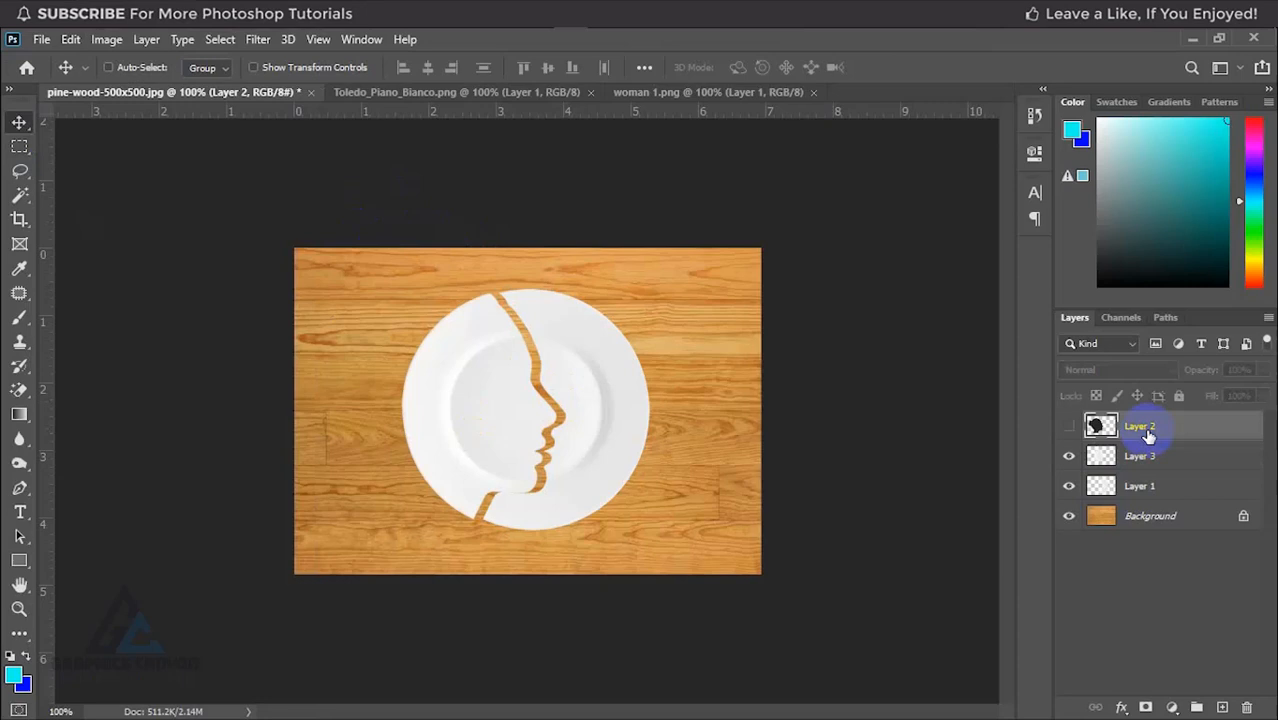
pyautogui.press('Delete')
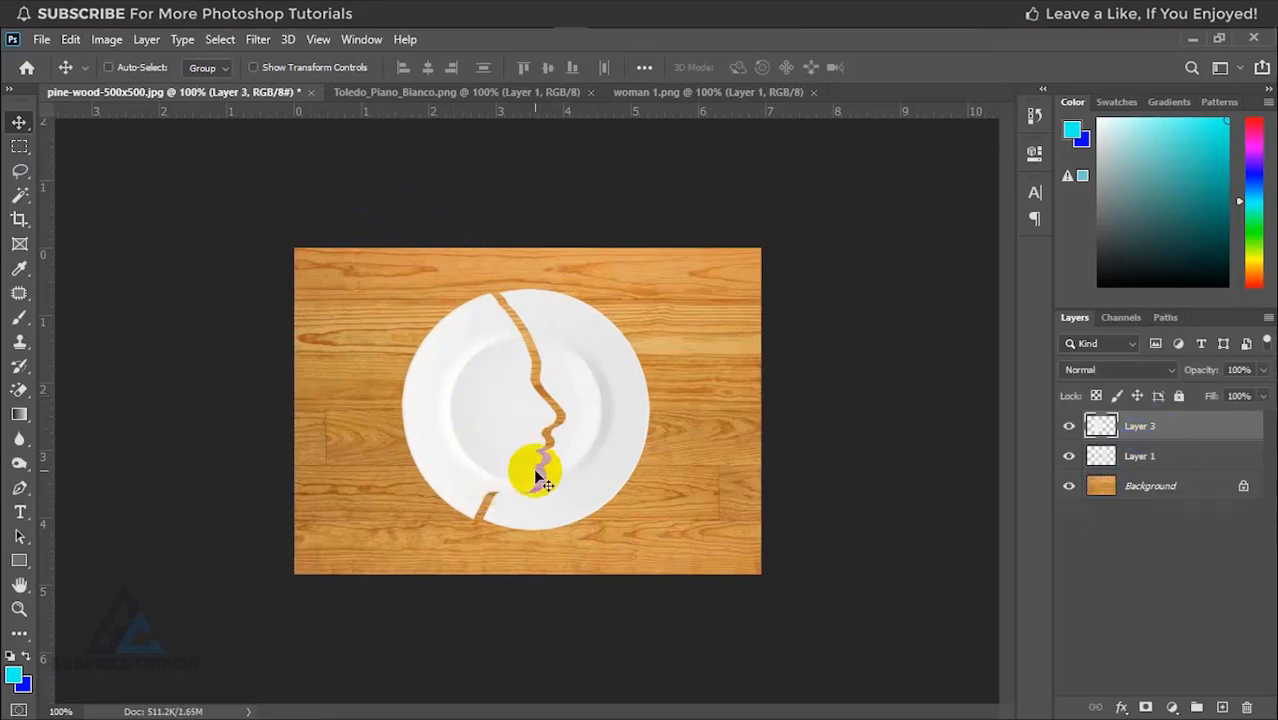
# Step: Nudge the left plate piece on Layer 3 slightly up and further left to even out the gap under the chin
pyautogui.moveTo(536, 474); pyautogui.dragTo(526, 488)
pyautogui.press('Up')
pyautogui.press('Up')
pyautogui.press('Up')
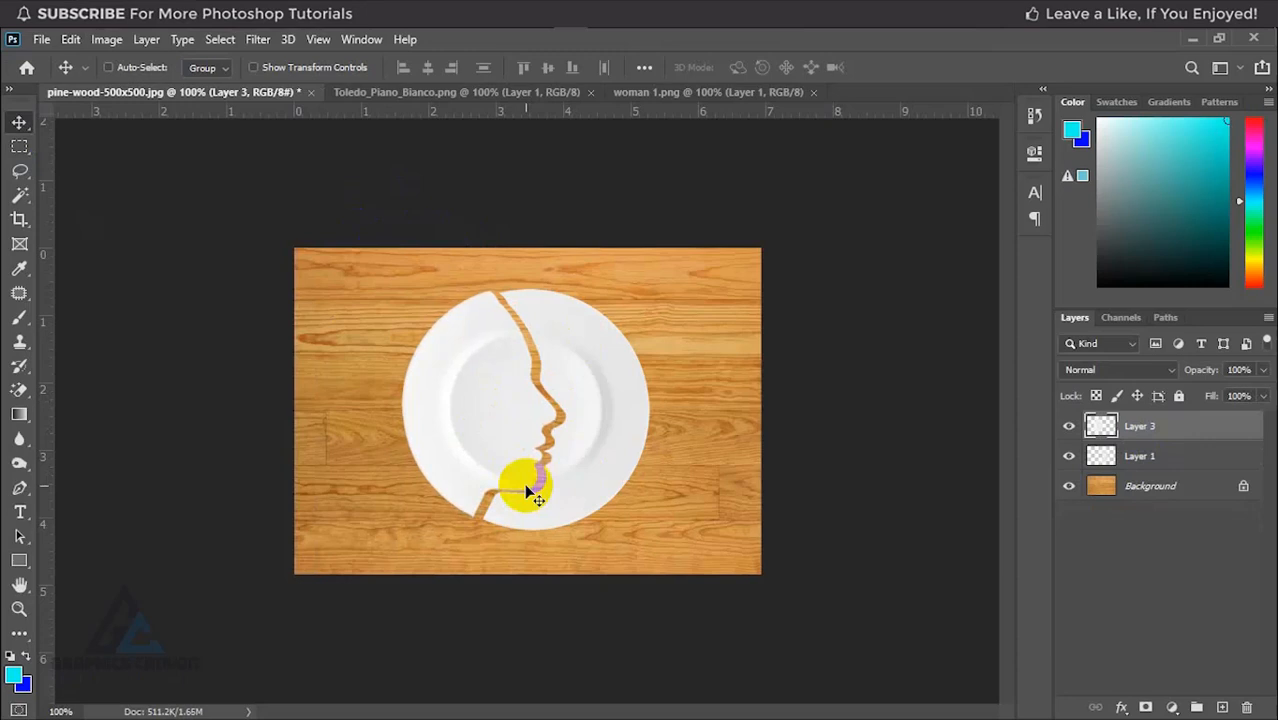
pyautogui.press('Up')
pyautogui.press('Left')
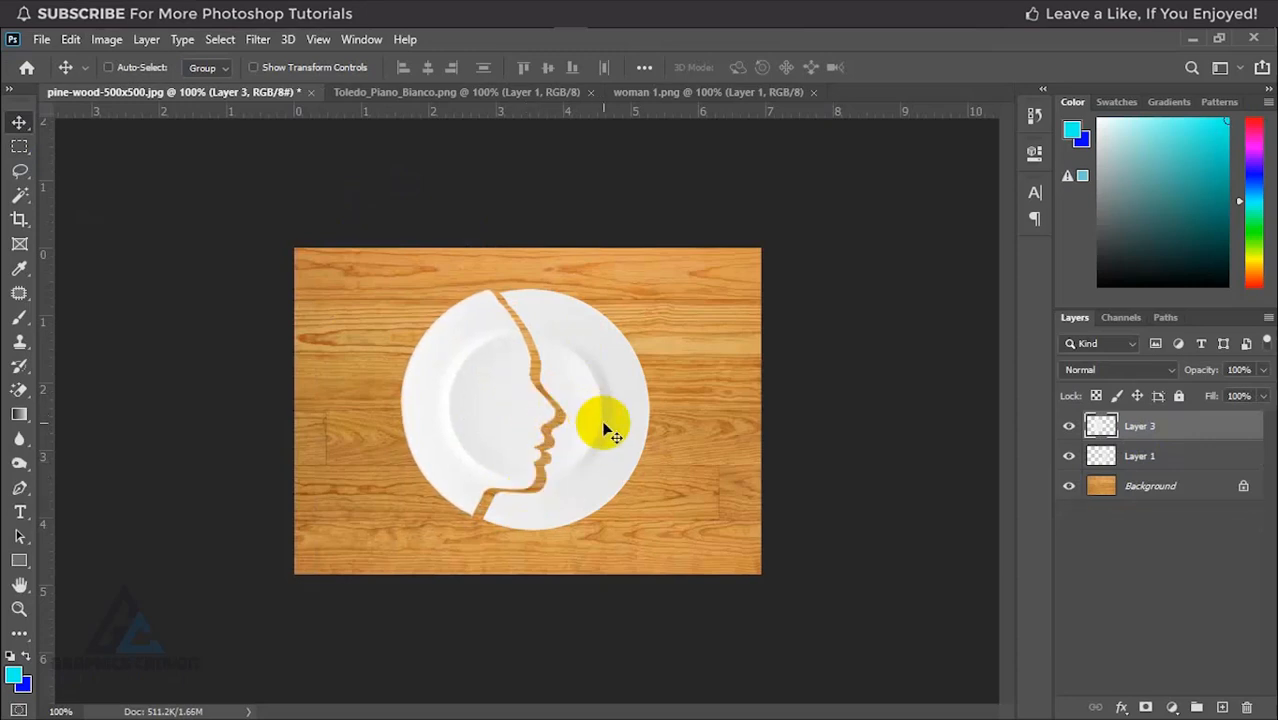
# Step: Examine the gap between the plate pieces up close, and check each piece by toggling the visibility of Layer 3 and Layer 1
pyautogui.hotkey('ctrl', '+')
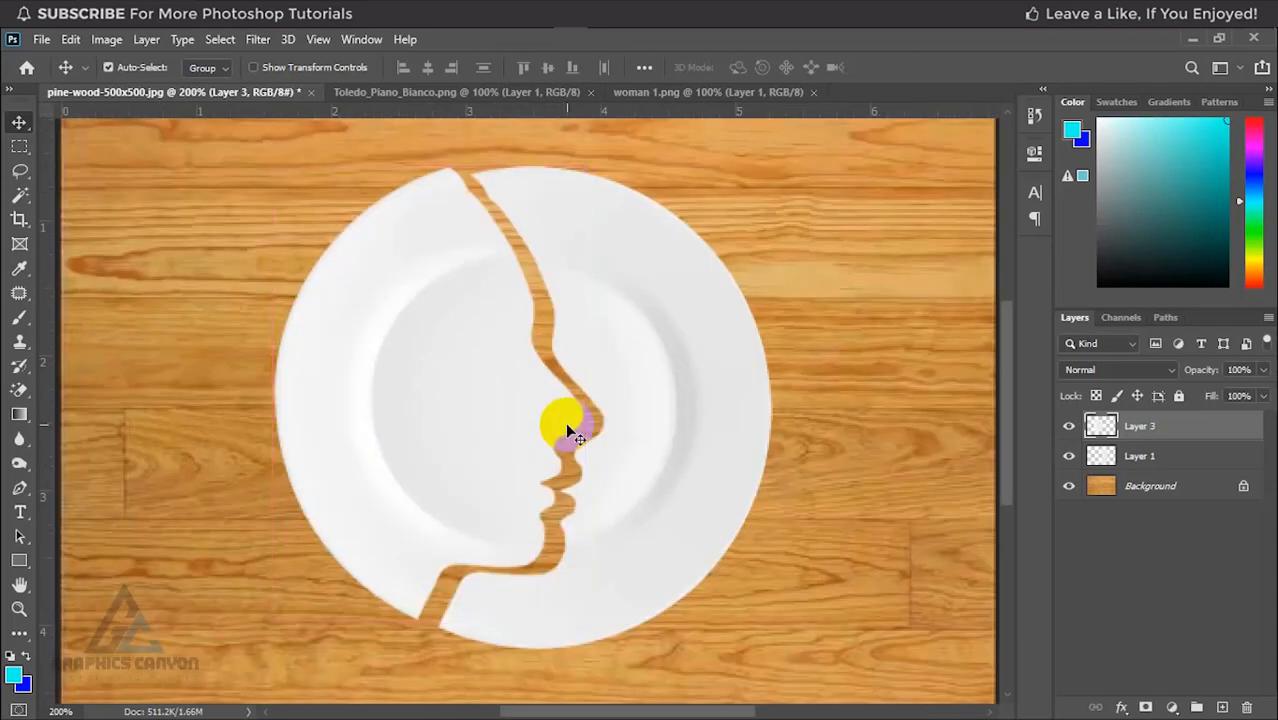
pyautogui.hotkey('ctrl', '-')
pyautogui.hotkey('ctrl', '+')
pyautogui.hotkey('ctrl', '-')
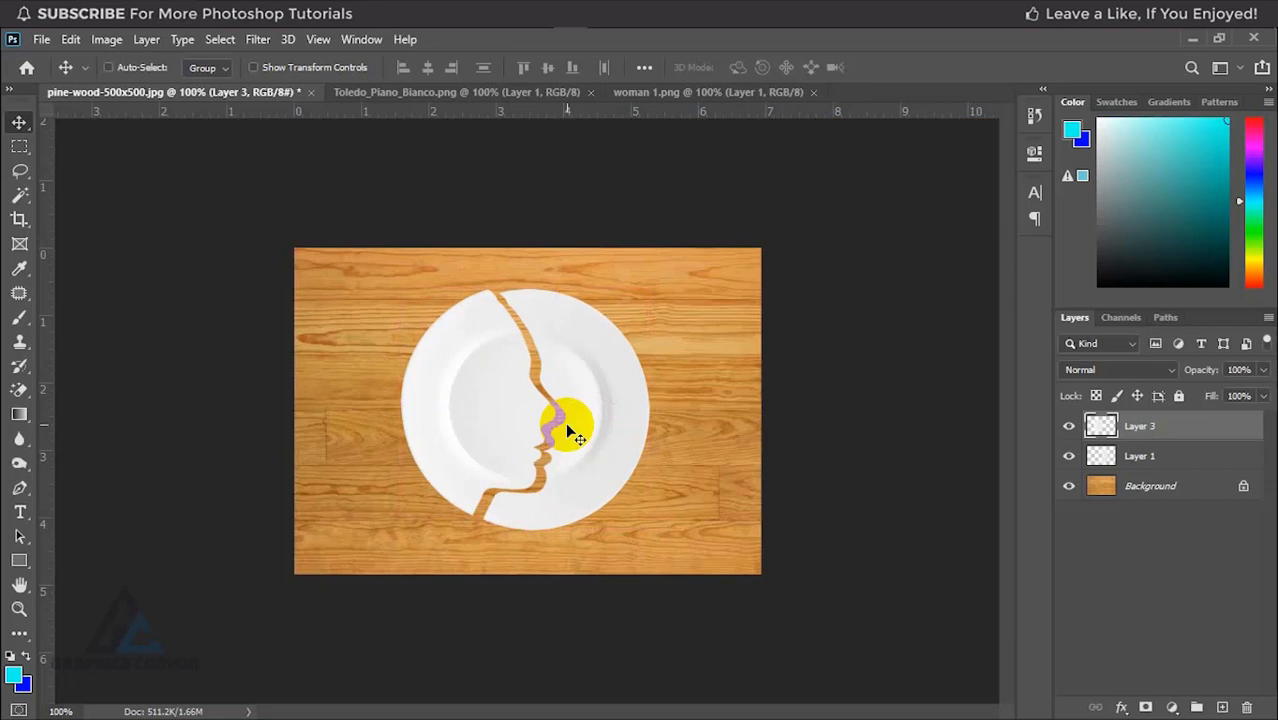
pyautogui.click(1069, 427)
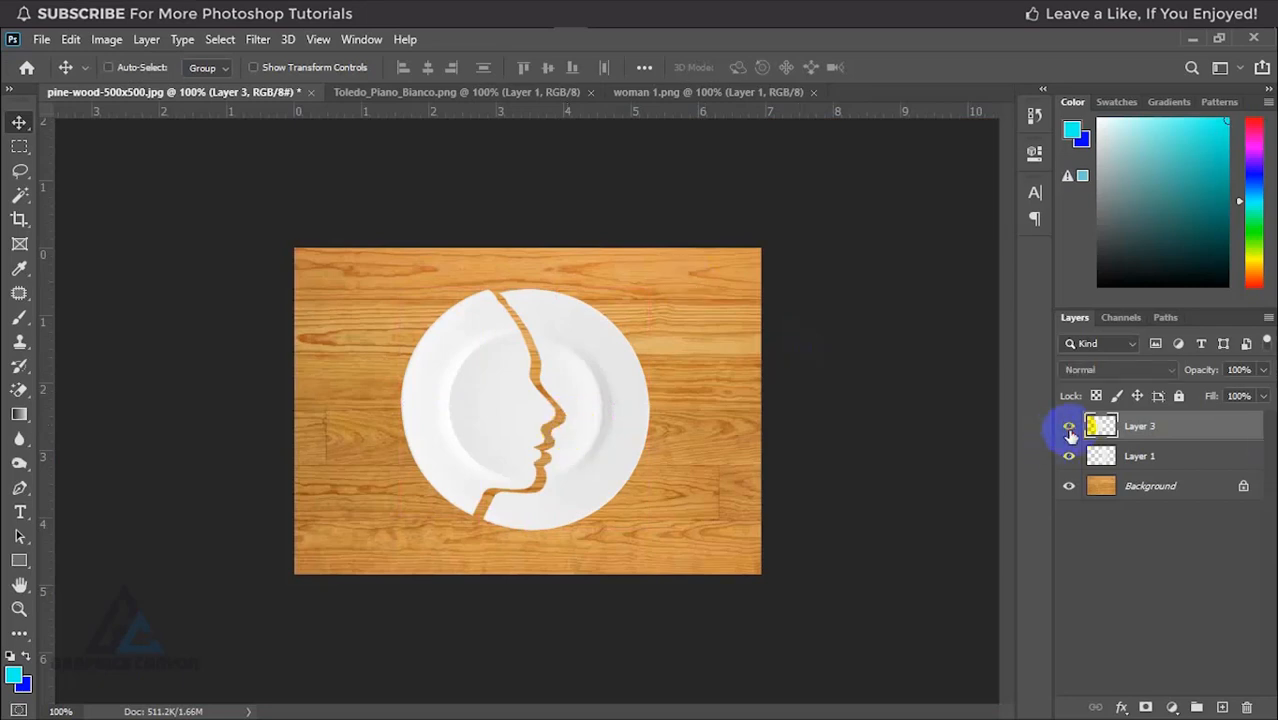
pyautogui.click(1069, 427)
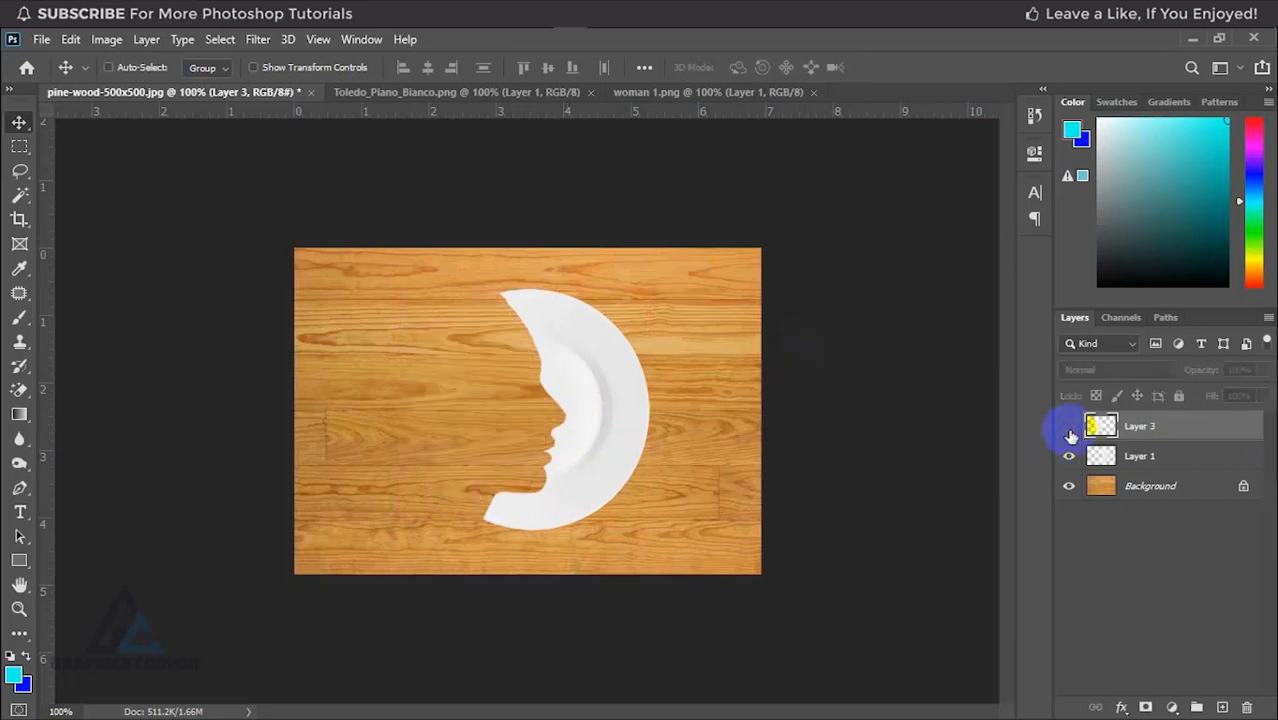
pyautogui.click(1069, 430)
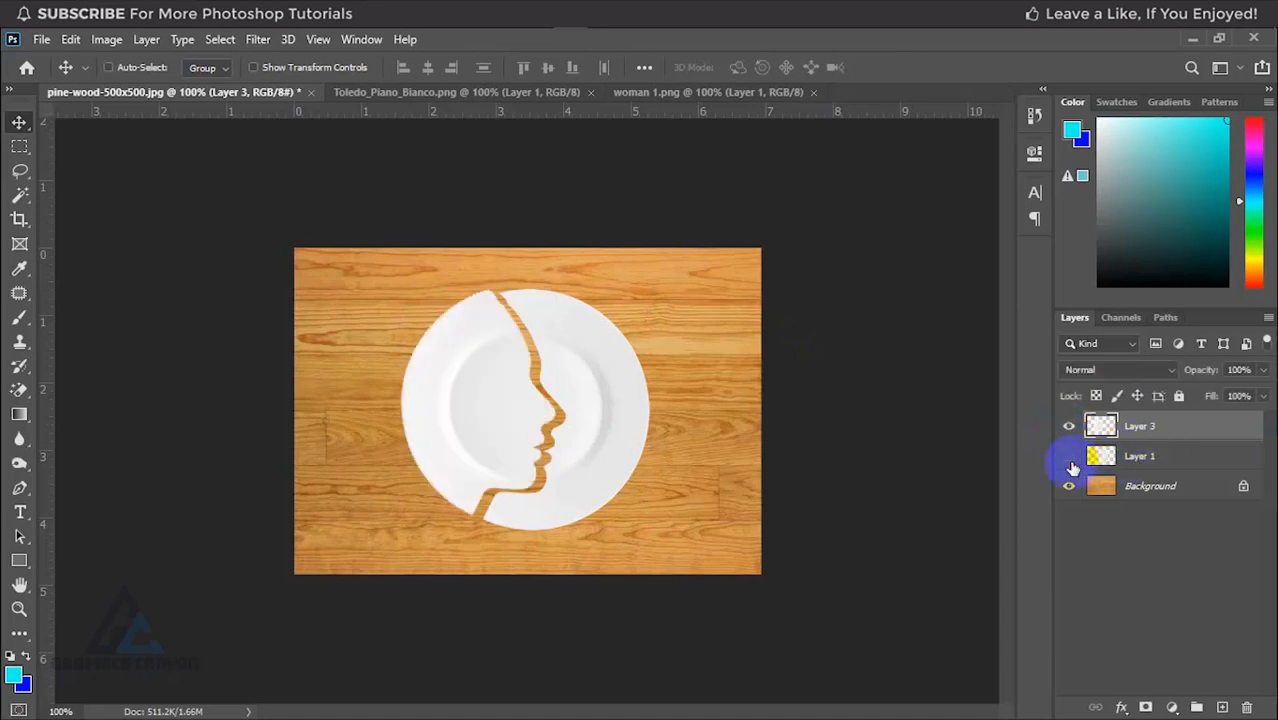
pyautogui.click(1069, 458)
pyautogui.click(1071, 466)
pyautogui.click(1070, 463)
pyautogui.click(1070, 464)
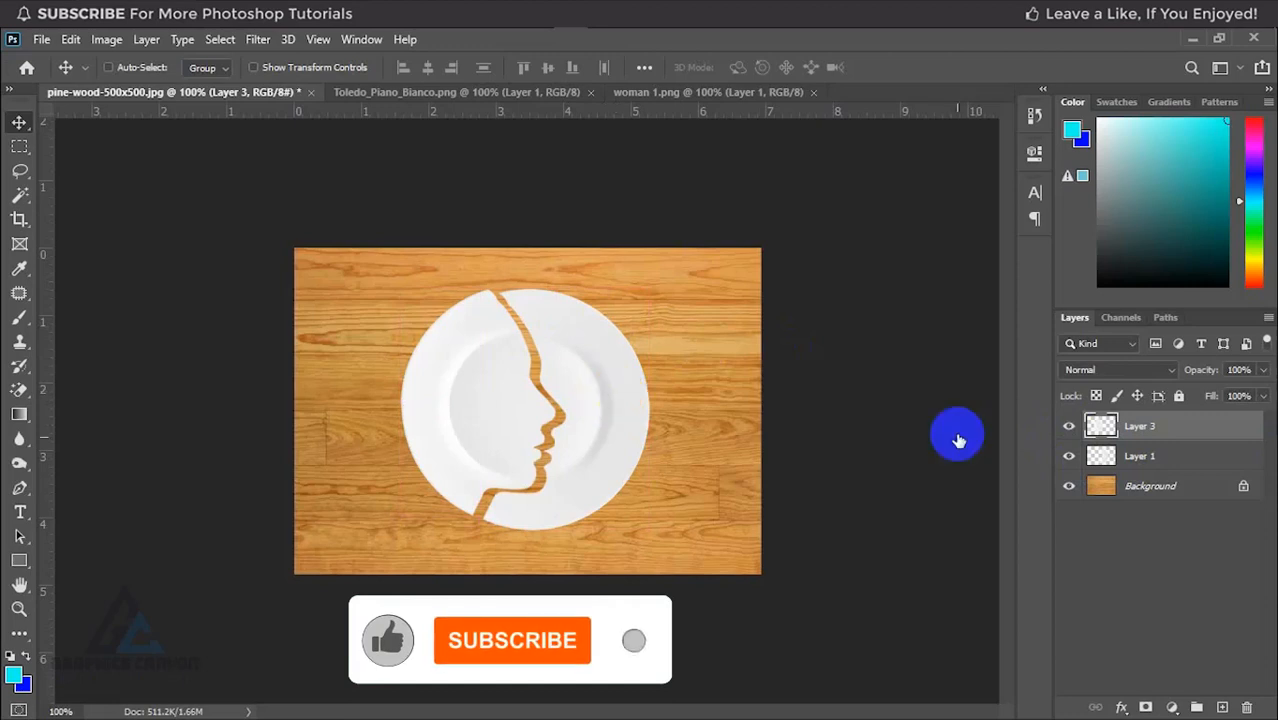
# Step: Lasso a thin sliver at the upper rim of the right plate piece on Layer 1 and nudge it up to open a crack
pyautogui.click(1143, 462)
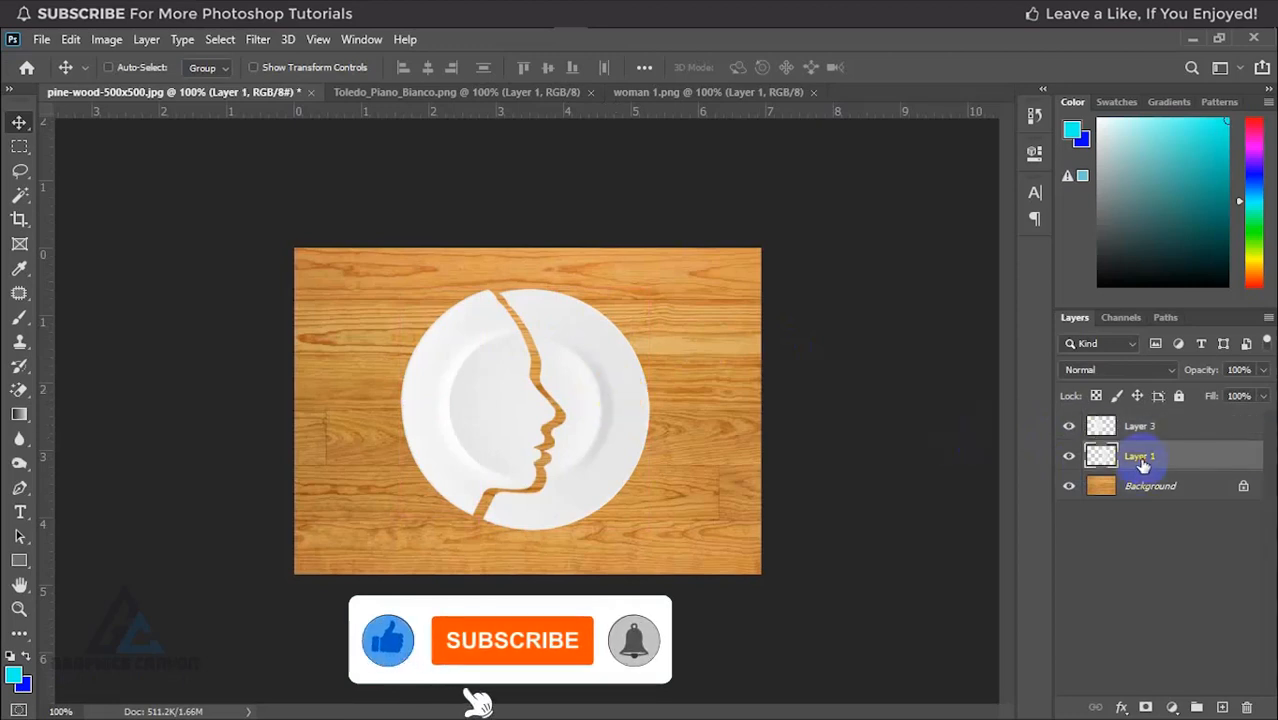
pyautogui.click(19, 170)
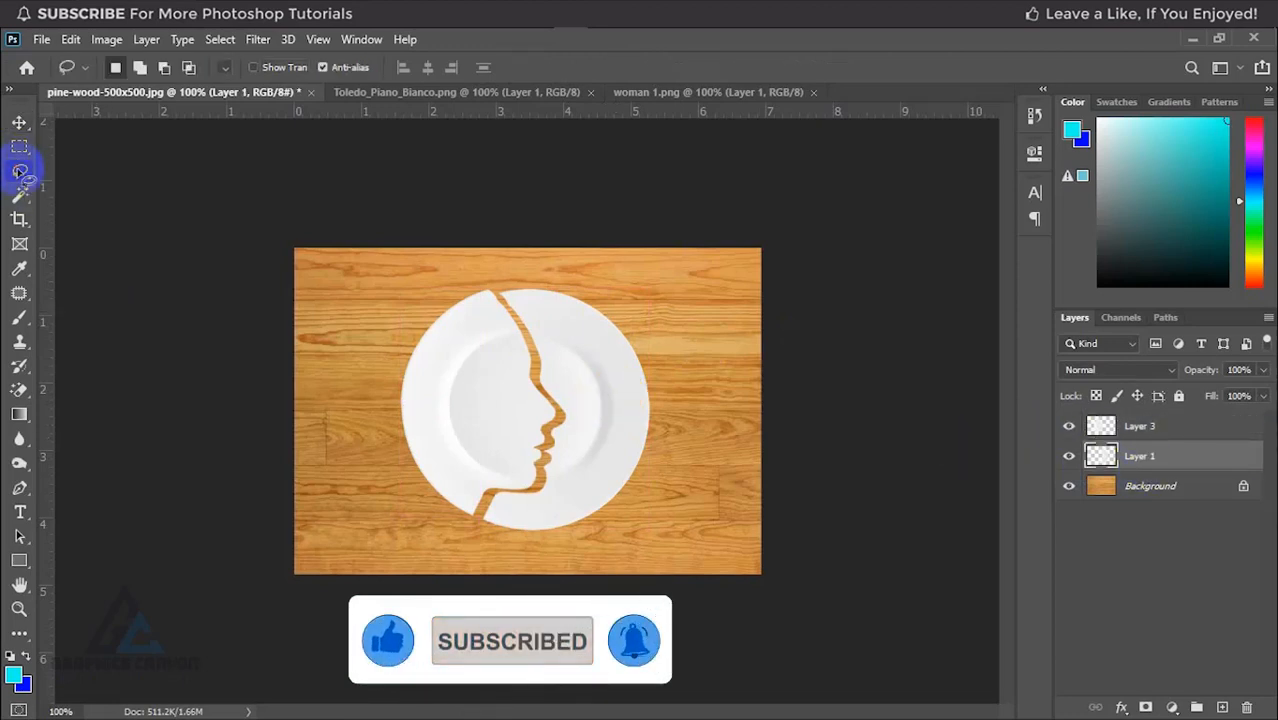
pyautogui.moveTo(498, 288)
pyautogui.mouseDown()
pyautogui.moveTo(577, 288)
pyautogui.moveTo(482, 279)
pyautogui.mouseUp()
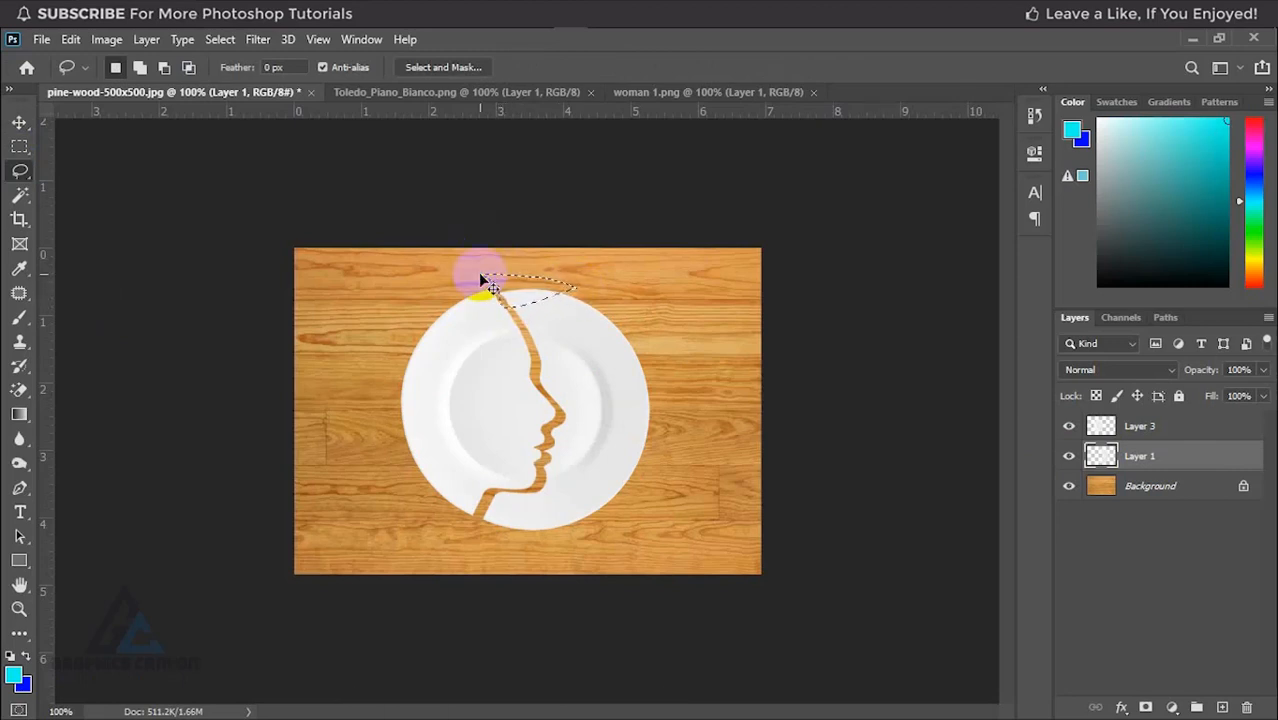
pyautogui.hotkey('ctrl', 'j')
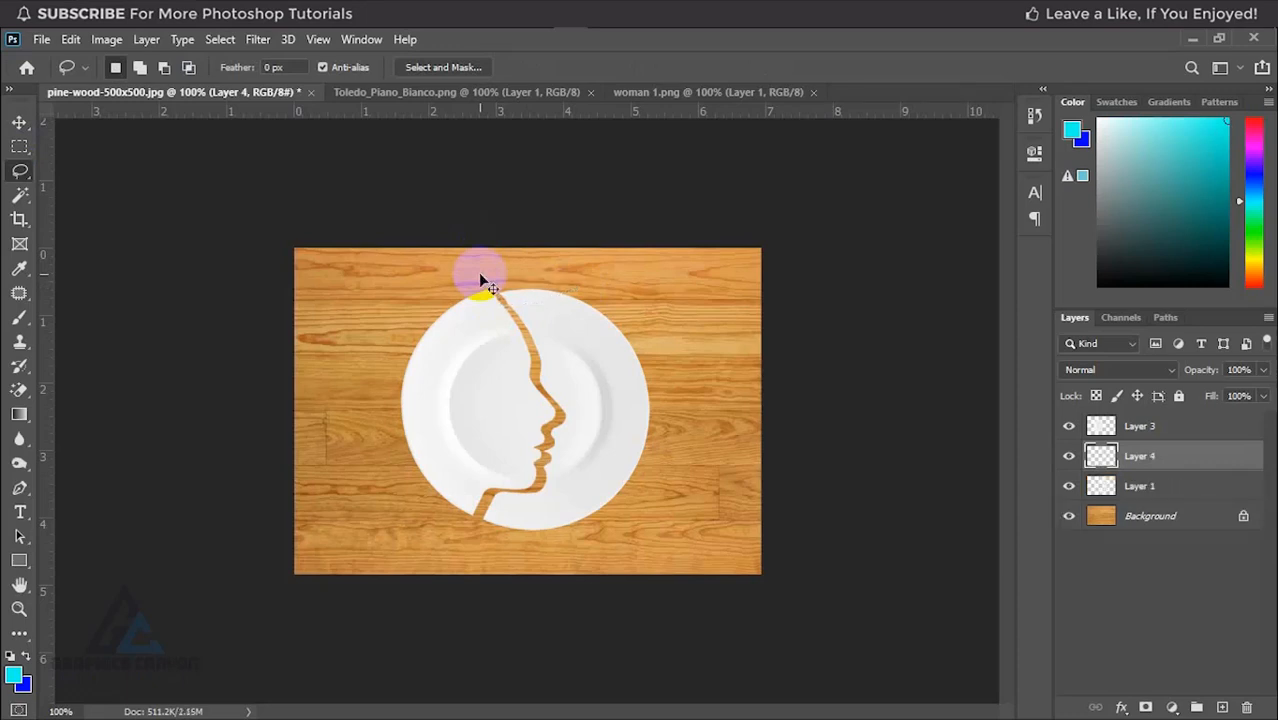
pyautogui.hotkey('ctrl', 'z')
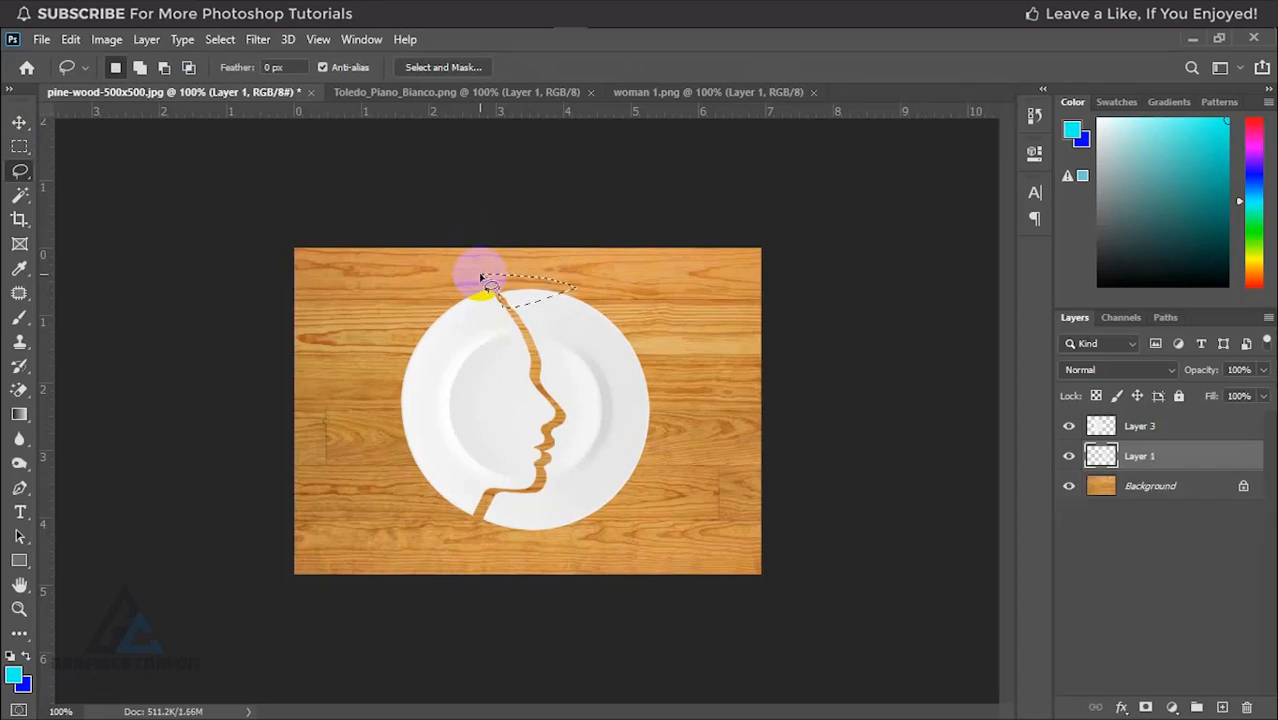
pyautogui.click(19, 123)
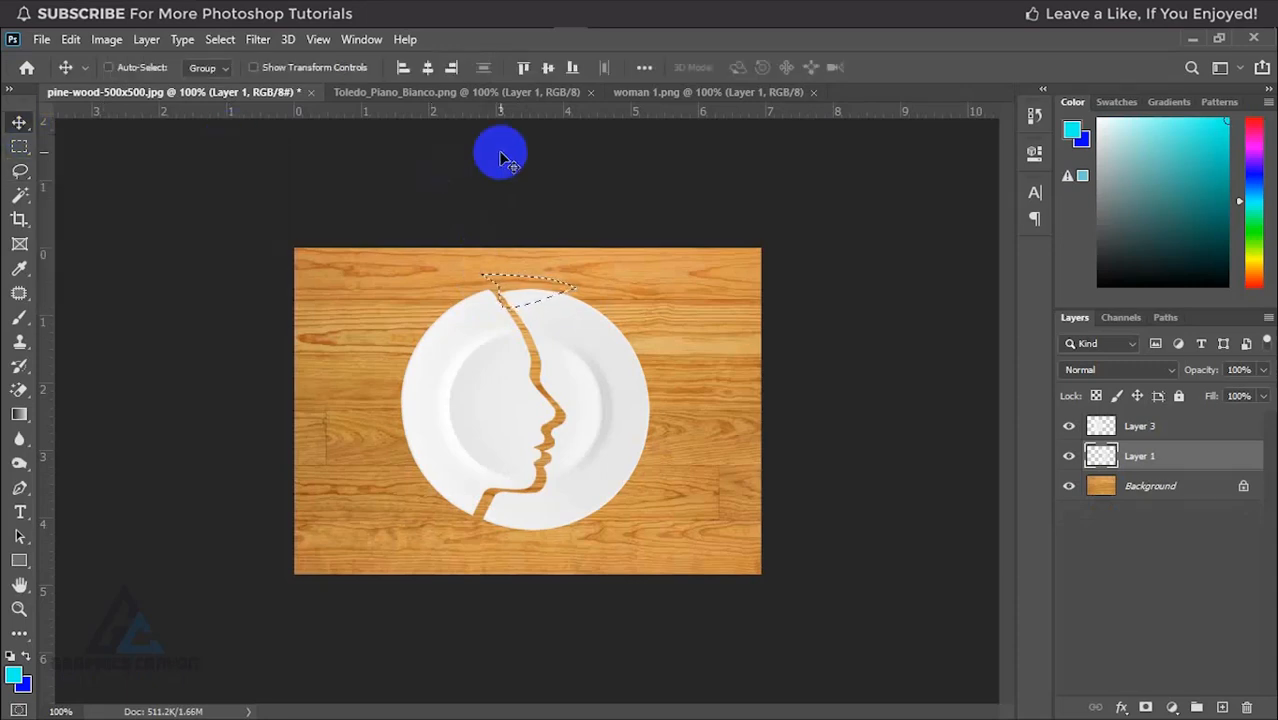
pyautogui.press('Up')
pyautogui.hotkey('ctrl', 'd')
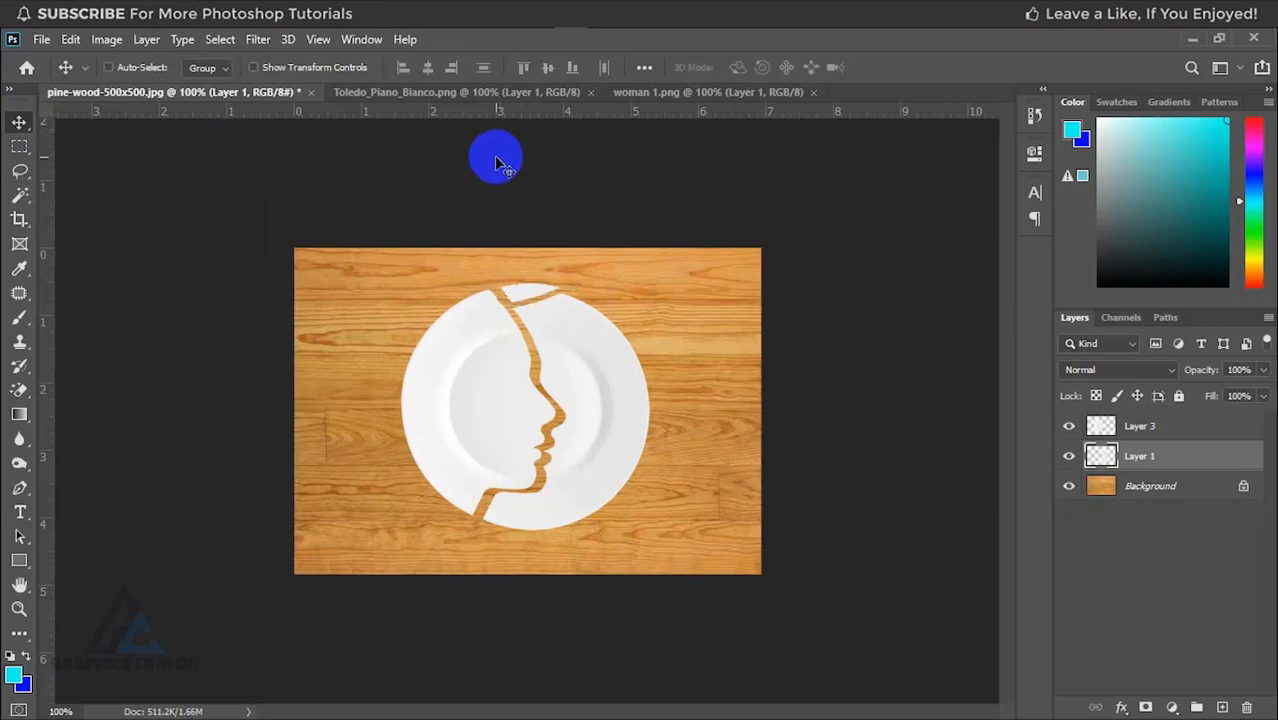
# Step: Lasso a triangular shard just below the rim sliver on Layer 1 and nudge it left to separate it from the plate
pyautogui.click(20, 172)
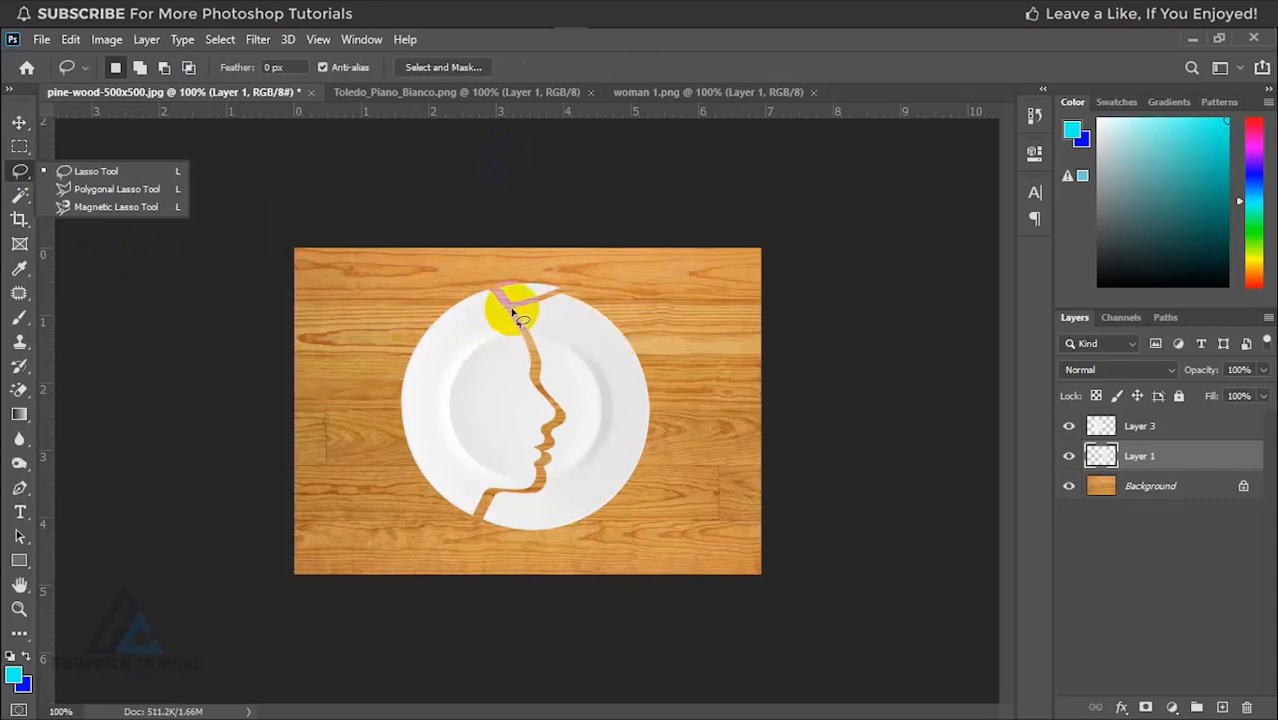
pyautogui.moveTo(513, 307)
pyautogui.mouseDown()
pyautogui.moveTo(573, 295)
pyautogui.moveTo(545, 360)
pyautogui.moveTo(518, 328)
pyautogui.mouseUp()
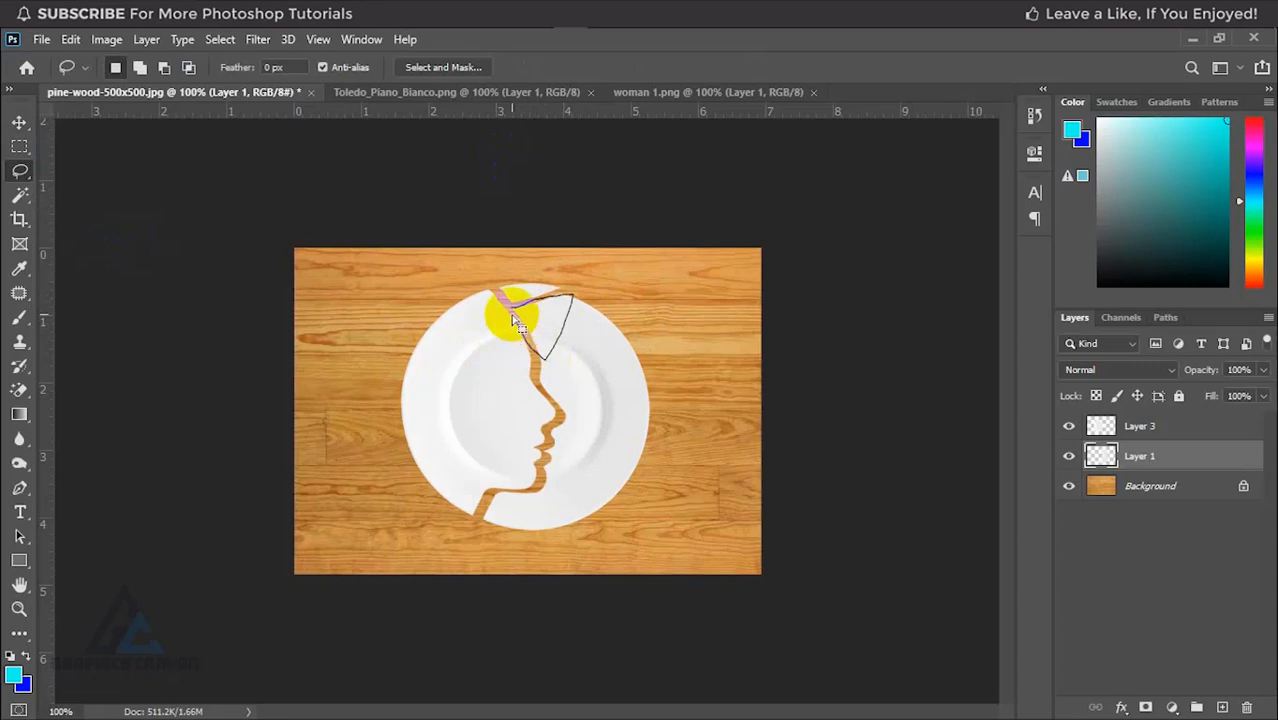
pyautogui.click(22, 125)
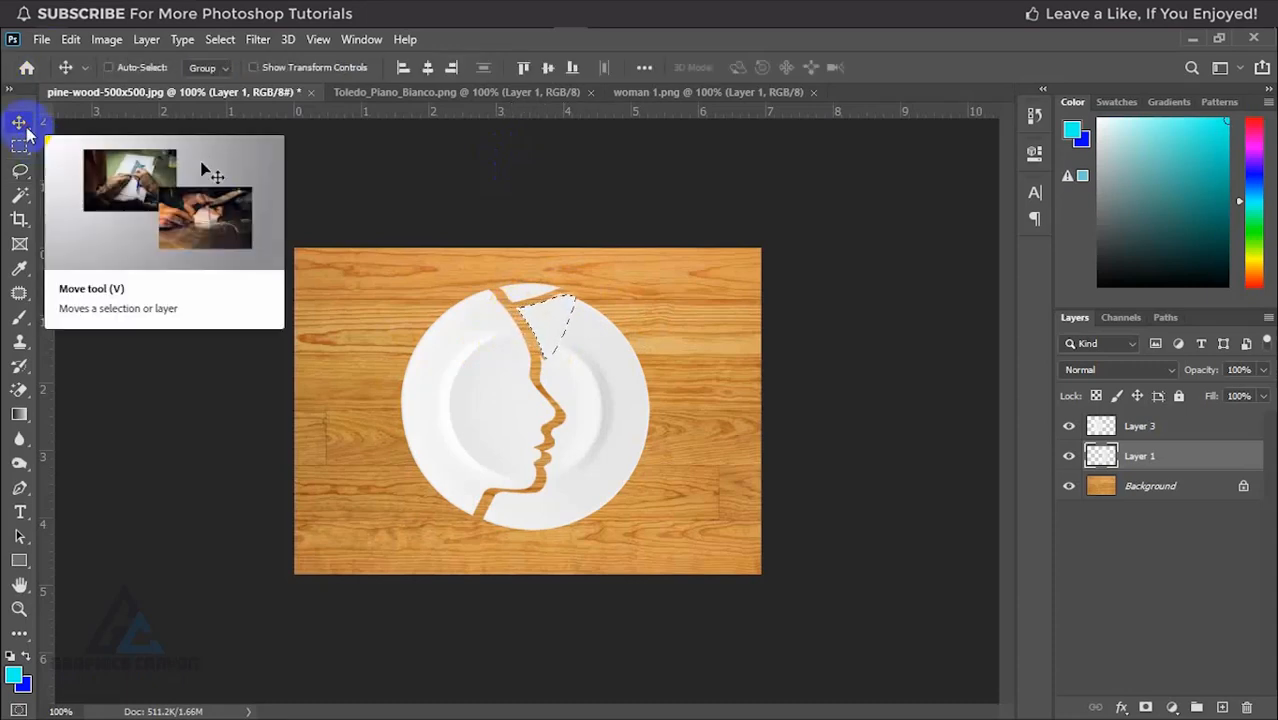
pyautogui.press('Left')
pyautogui.press('Left')
pyautogui.press('Left')
pyautogui.press('Left')
pyautogui.press('Left')
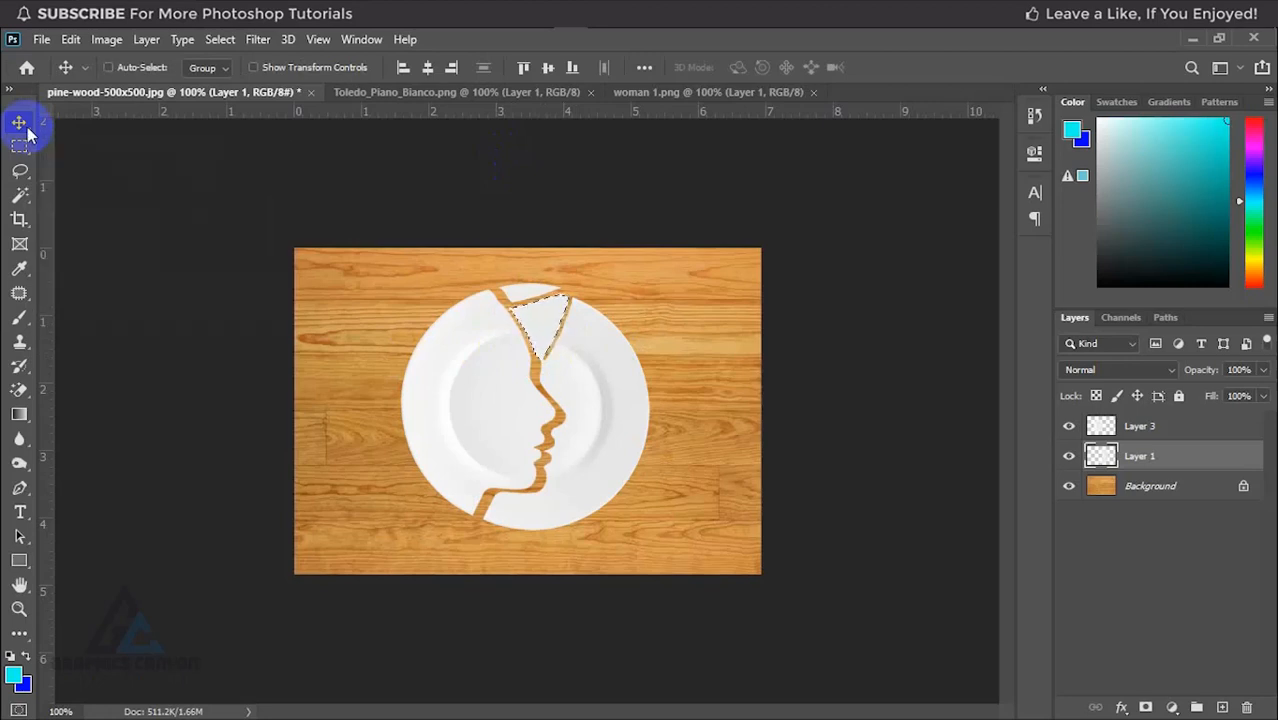
pyautogui.hotkey('ctrl', 'd')
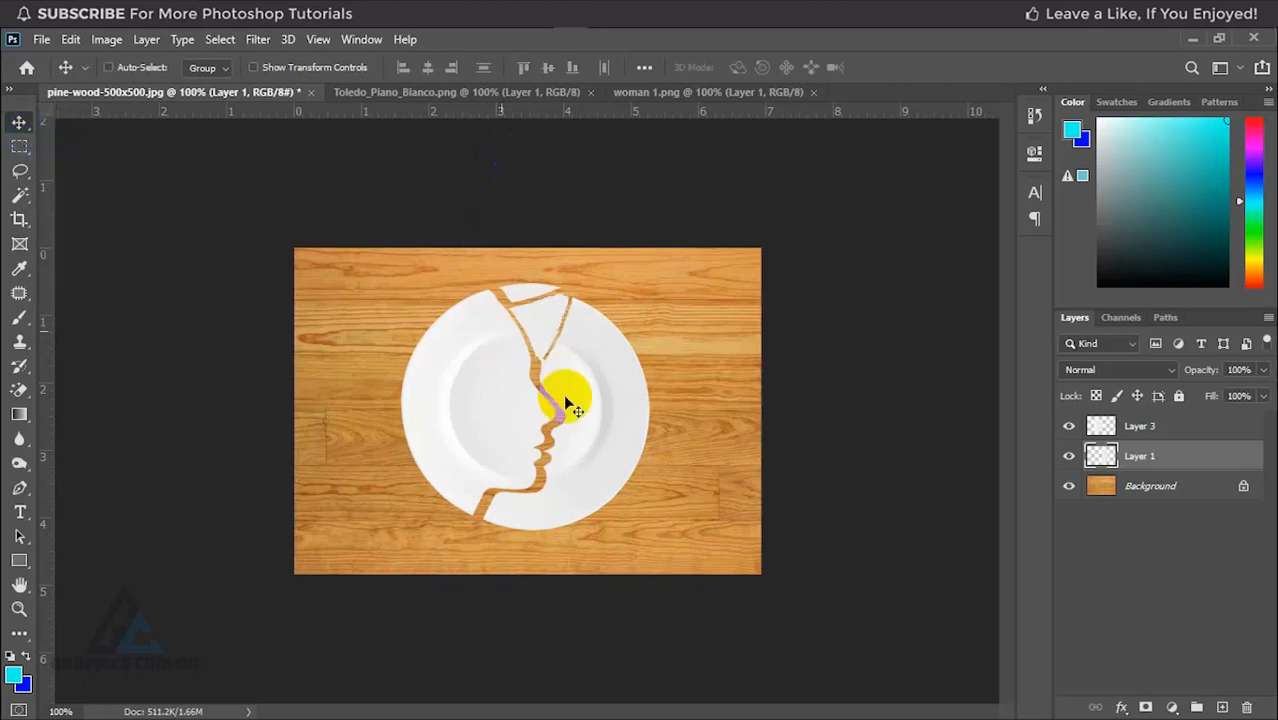
# Step: Lasso the small piece of plate beneath the chin on Layer 1 and nudge it left to split it off
pyautogui.click(19, 170)
pyautogui.moveTo(538, 488)
pyautogui.mouseDown()
pyautogui.moveTo(512, 508)
pyautogui.moveTo(524, 535)
pyautogui.moveTo(458, 535)
pyautogui.moveTo(522, 497)
pyautogui.moveTo(506, 487)
pyautogui.mouseUp()
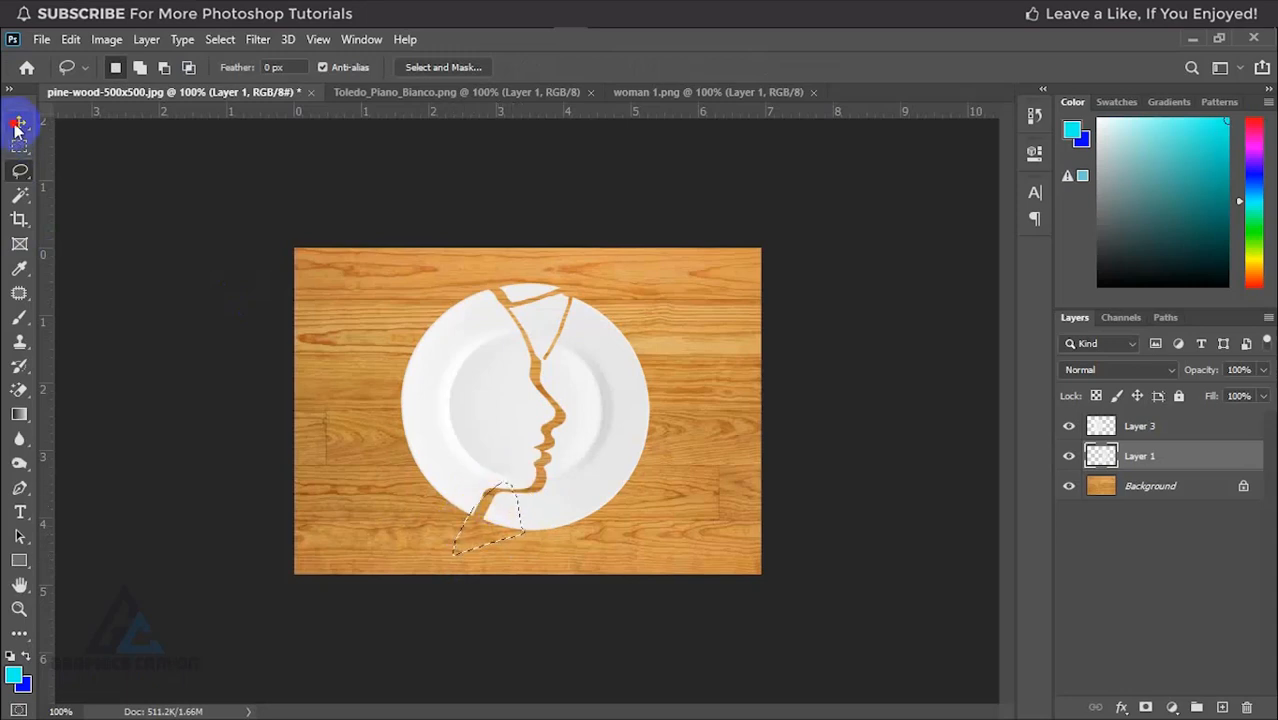
pyautogui.click(17, 125)
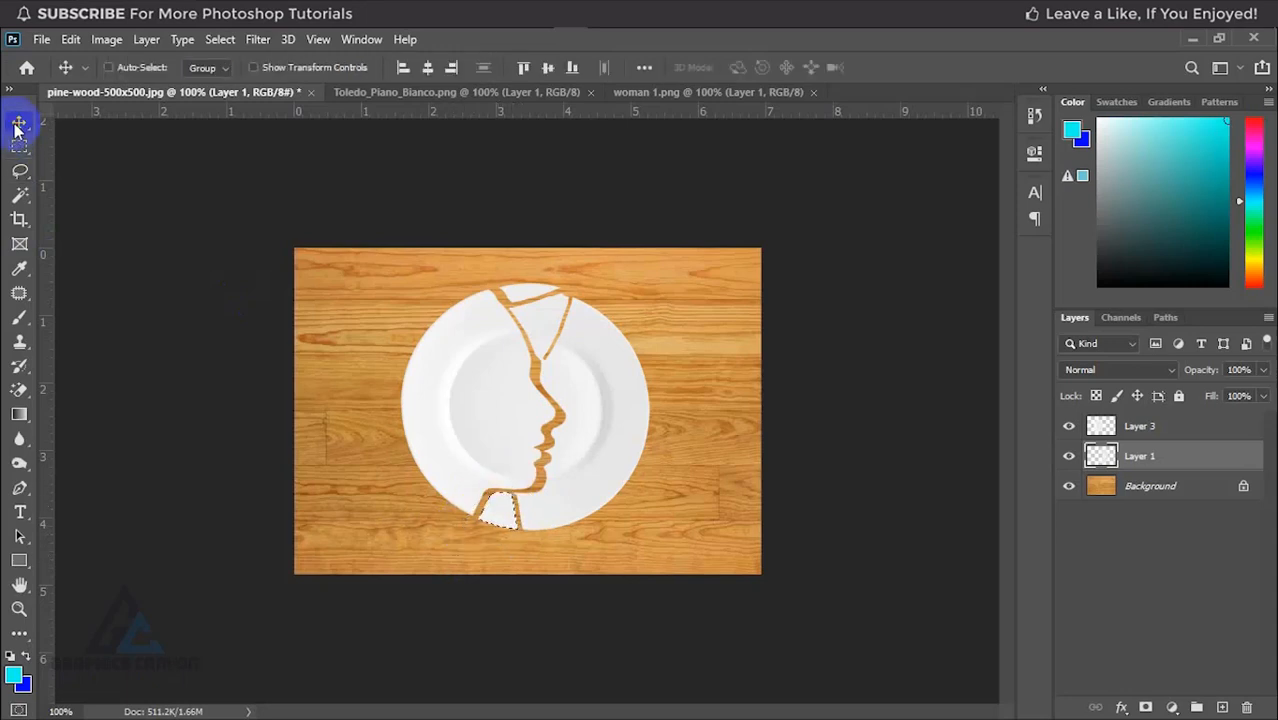
pyautogui.hotkey('ctrl', 'd')
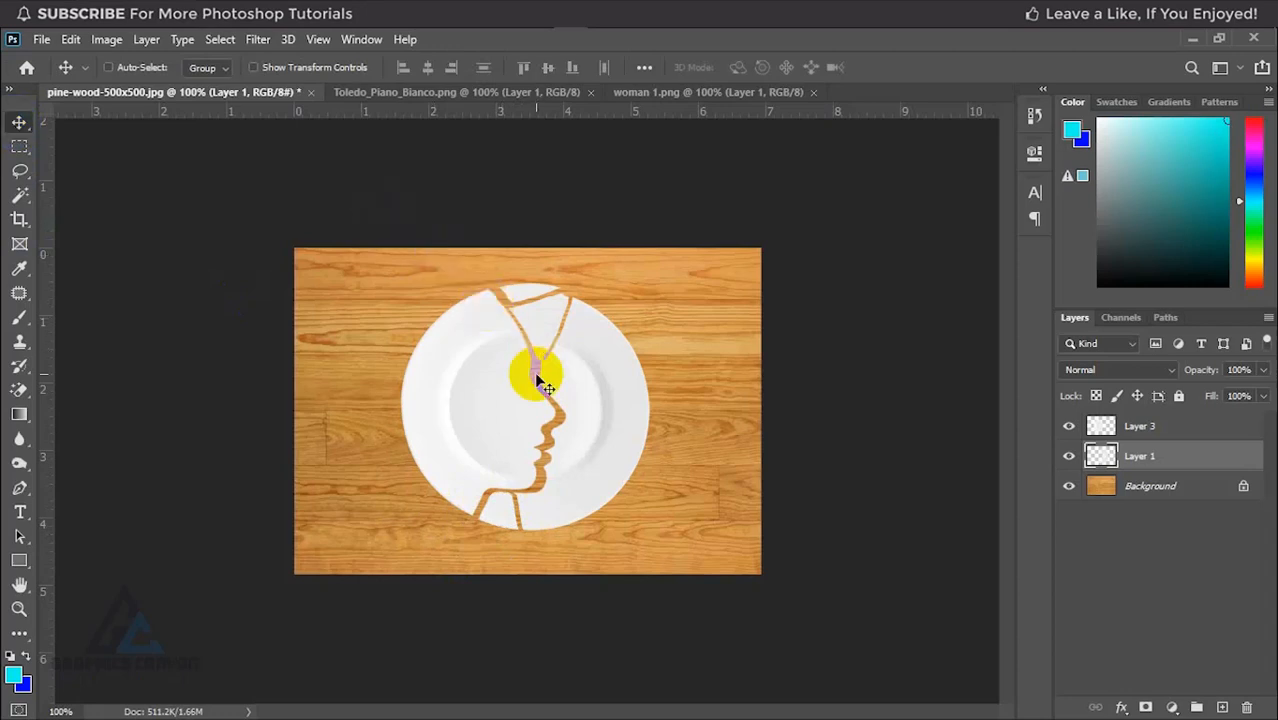
# Step: Lasso a shard from the forehead edge up to the plate's rim and nudge it slightly to open a diagonal crack
pyautogui.click(20, 171)
pyautogui.moveTo(549, 370)
pyautogui.mouseDown()
pyautogui.moveTo(566, 374)
pyautogui.moveTo(537, 364)
pyautogui.moveTo(565, 356)
pyautogui.moveTo(574, 290)
pyautogui.moveTo(615, 312)
pyautogui.moveTo(552, 402)
pyautogui.moveTo(537, 375)
pyautogui.mouseUp()
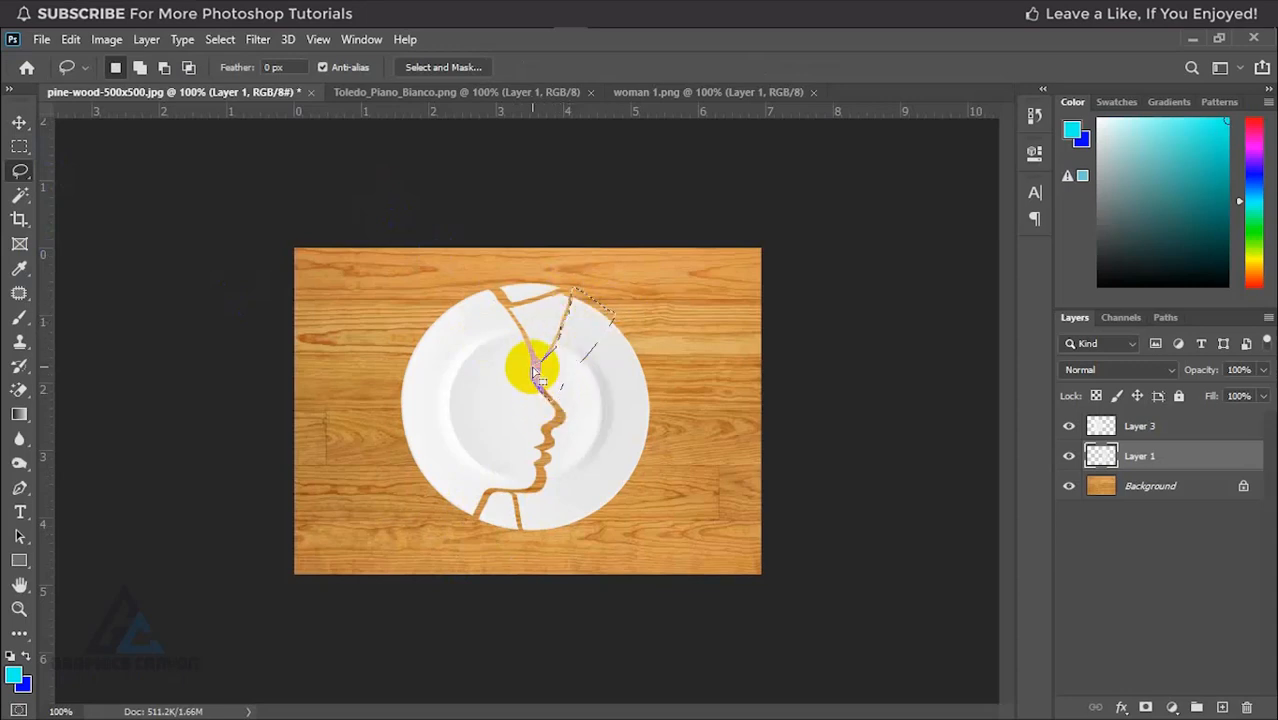
pyautogui.click(24, 122)
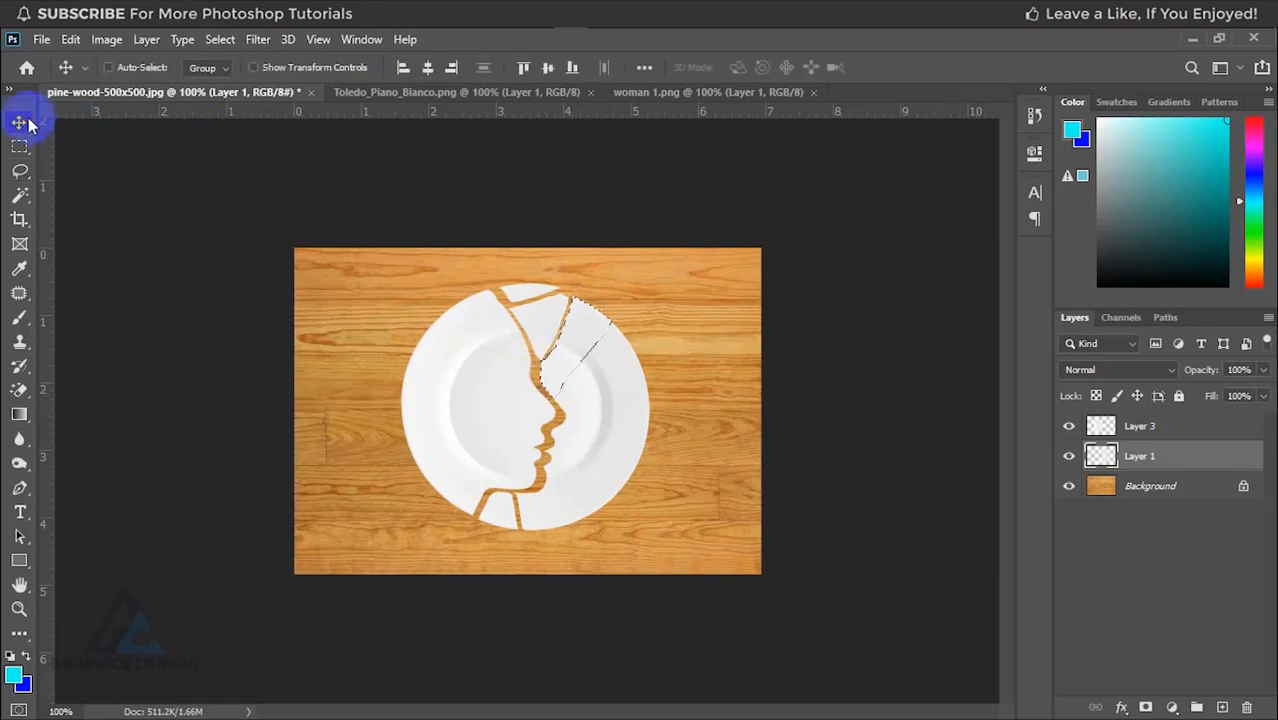
pyautogui.press('Right')
pyautogui.press('Right')
pyautogui.press('Right')
pyautogui.hotkey('ctrl', 'd')
pyautogui.click(352, 369)
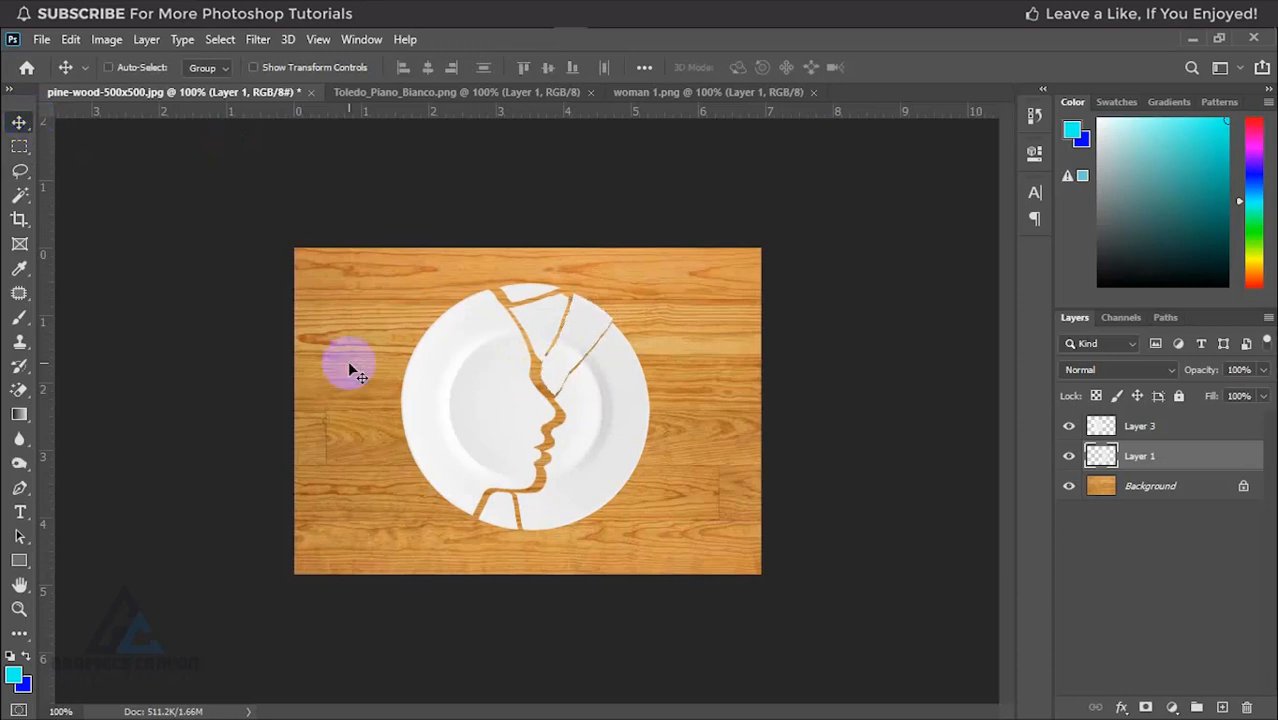
# Step: Lasso a wedge on the plate's upper-right rim and nudge it outward to detach it from the surrounding plate
pyautogui.click(19, 170)
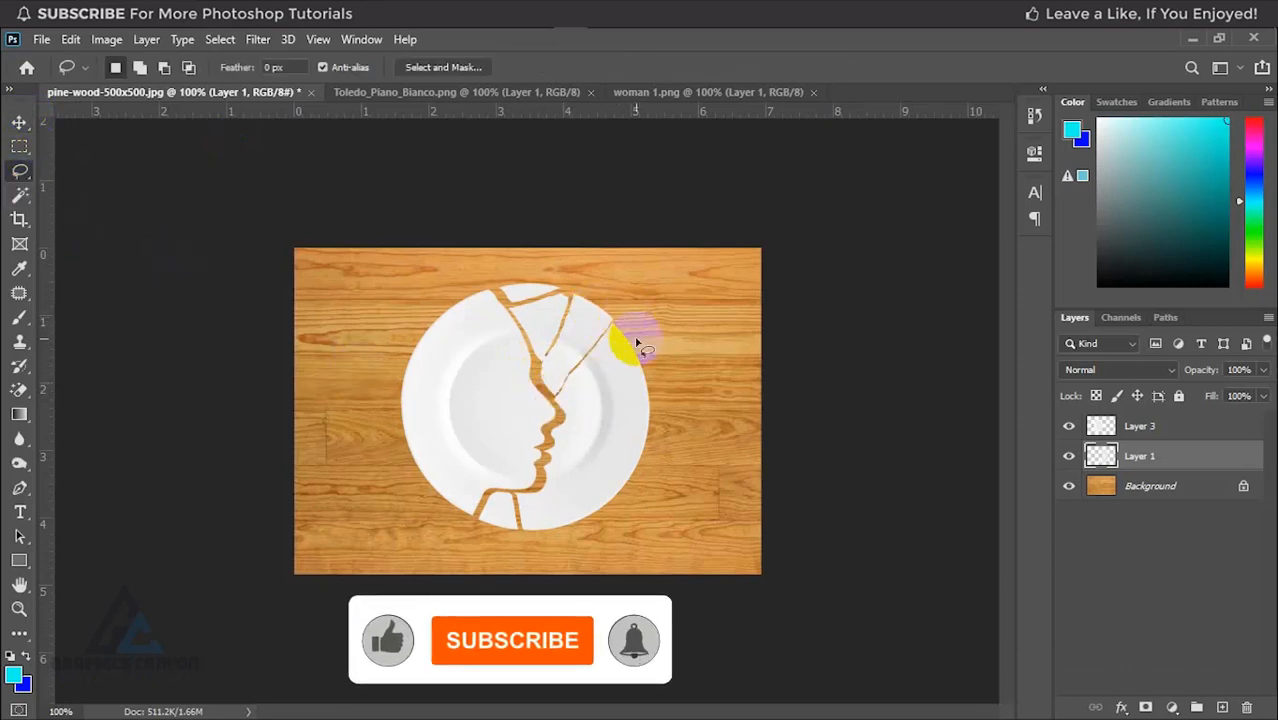
pyautogui.moveTo(654, 378)
pyautogui.mouseDown()
pyautogui.moveTo(593, 399)
pyautogui.moveTo(602, 333)
pyautogui.moveTo(634, 323)
pyautogui.moveTo(655, 388)
pyautogui.mouseUp()
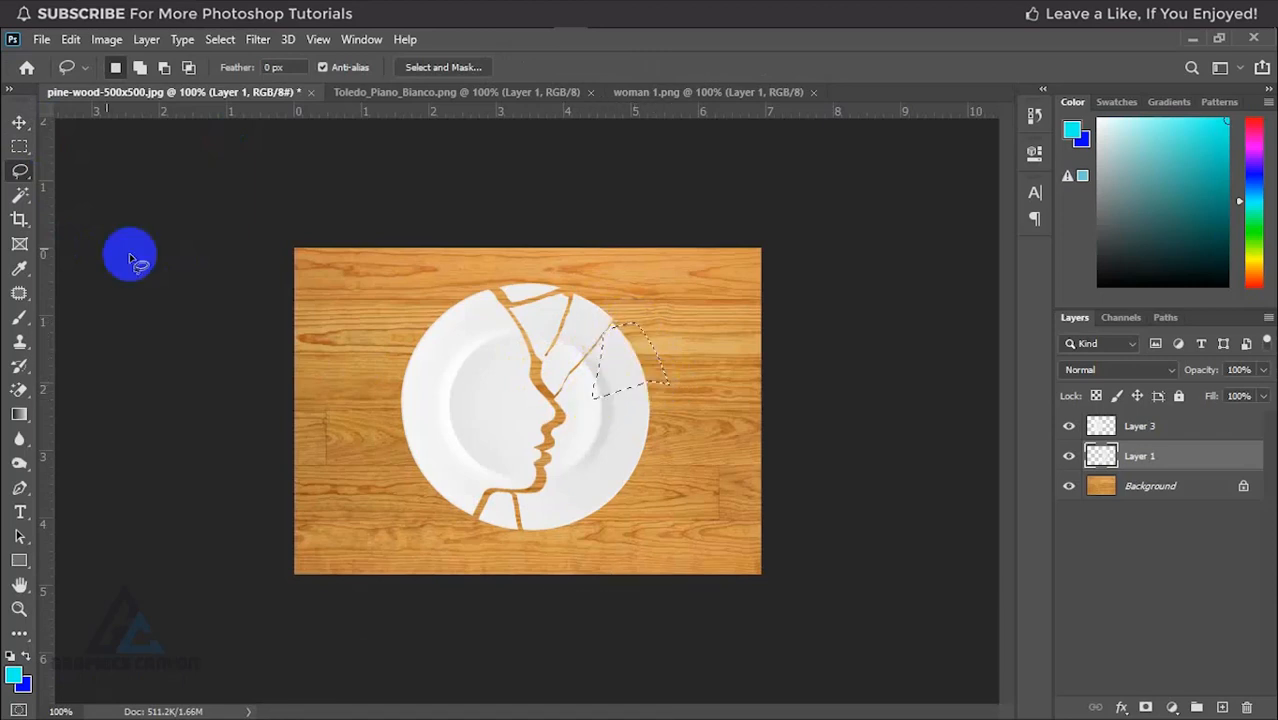
pyautogui.click(21, 123)
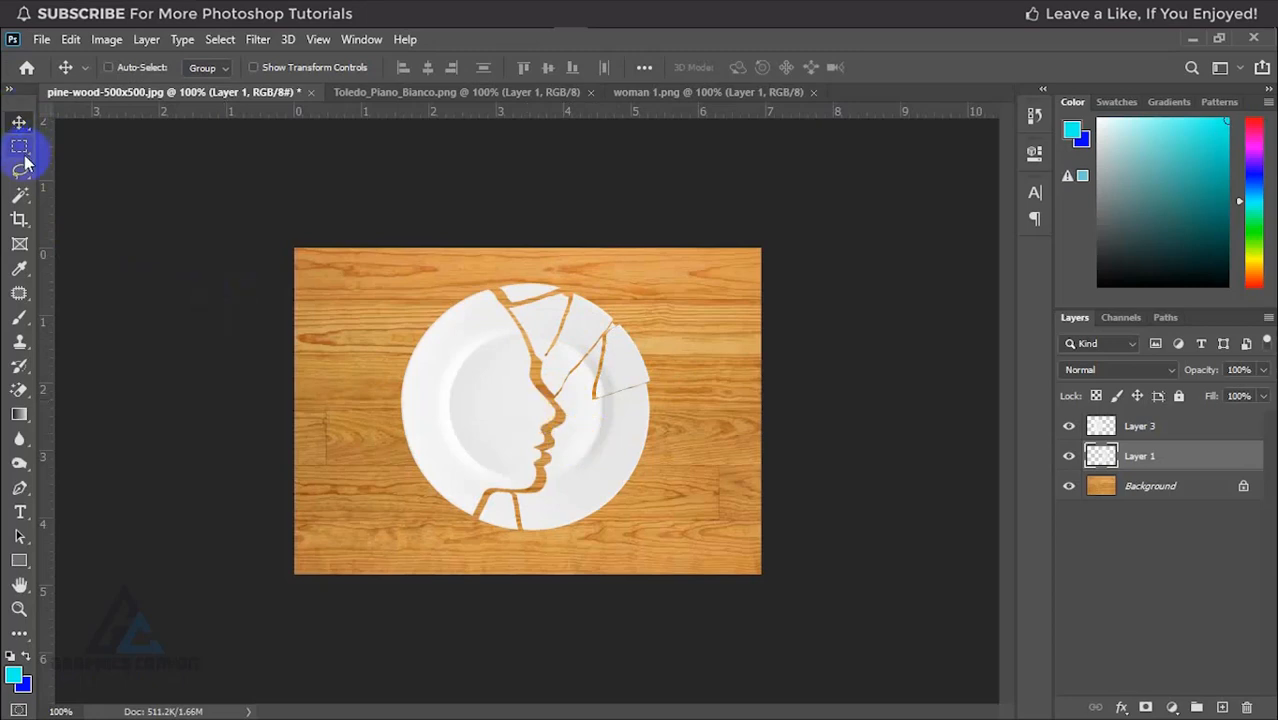
# Step: Lasso a large shard from the lips to the lower-right rim and nudge it away to open cracks along its two inner edges
pyautogui.click(19, 146)
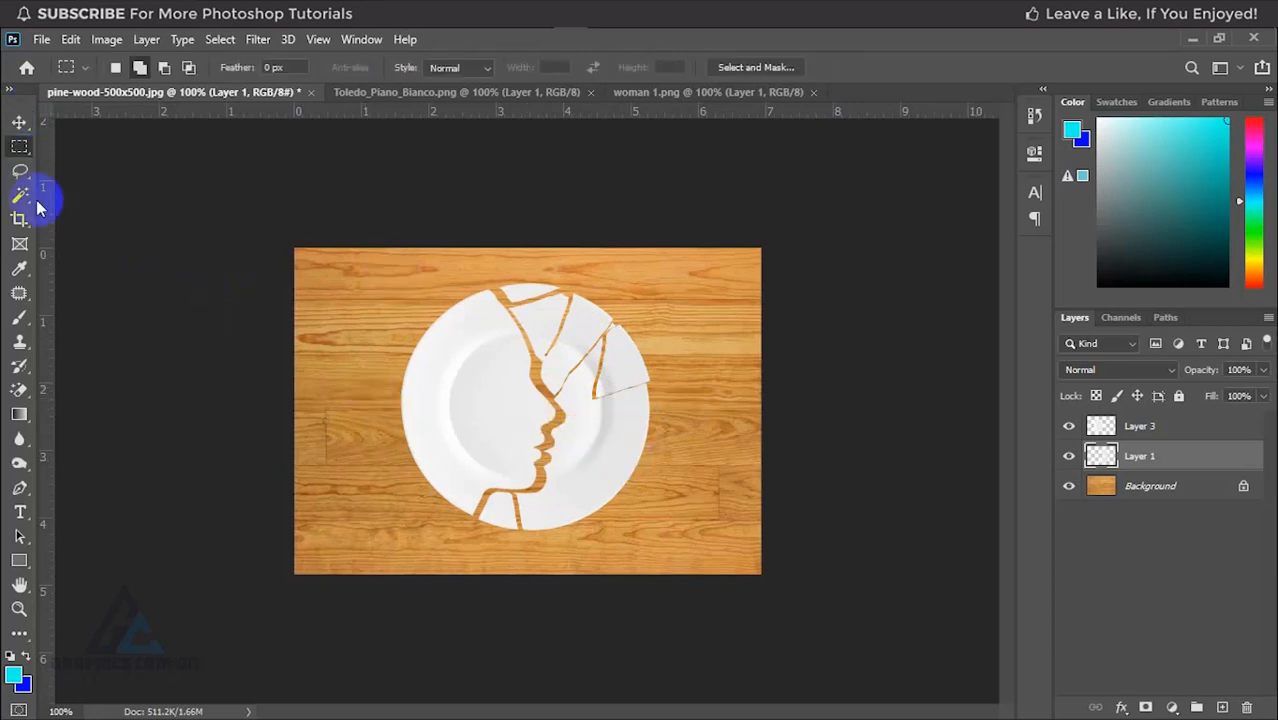
pyautogui.click(20, 170)
pyautogui.moveTo(548, 444)
pyautogui.mouseDown()
pyautogui.moveTo(556, 412)
pyautogui.moveTo(678, 494)
pyautogui.moveTo(563, 514)
pyautogui.moveTo(555, 432)
pyautogui.mouseUp()
pyautogui.click(17, 128)
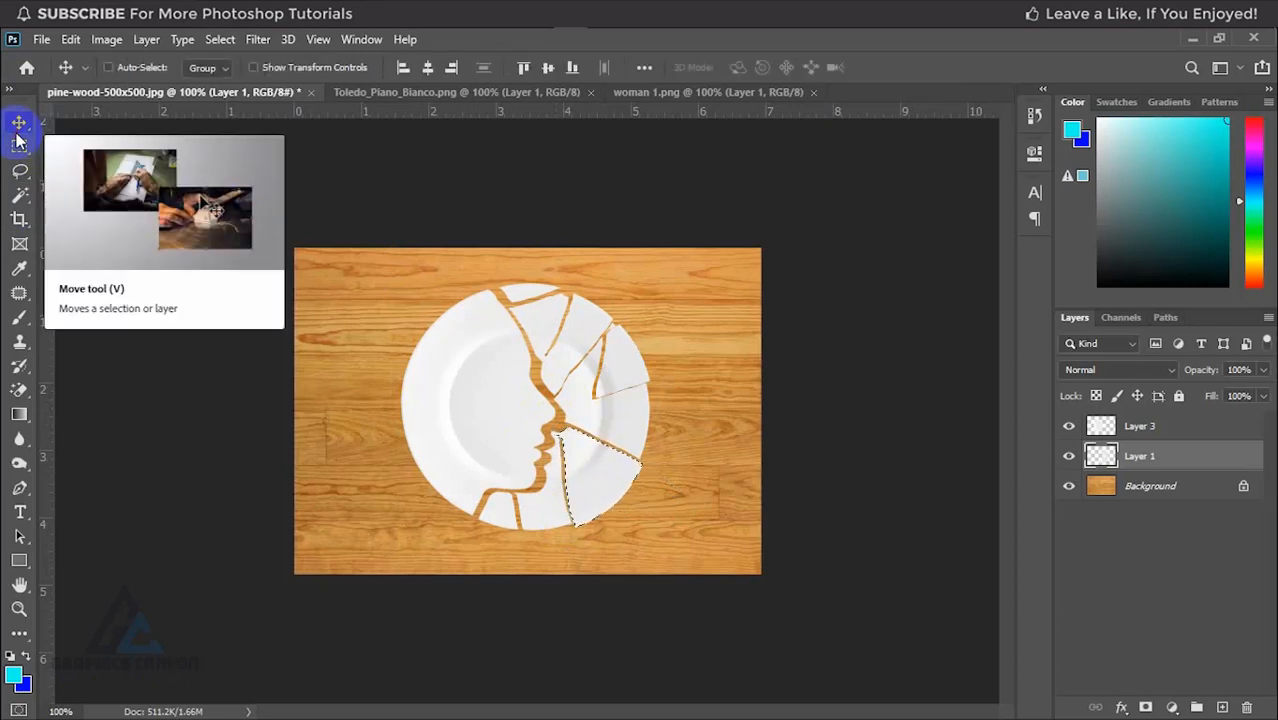
pyautogui.hotkey('ctrl', 'd')
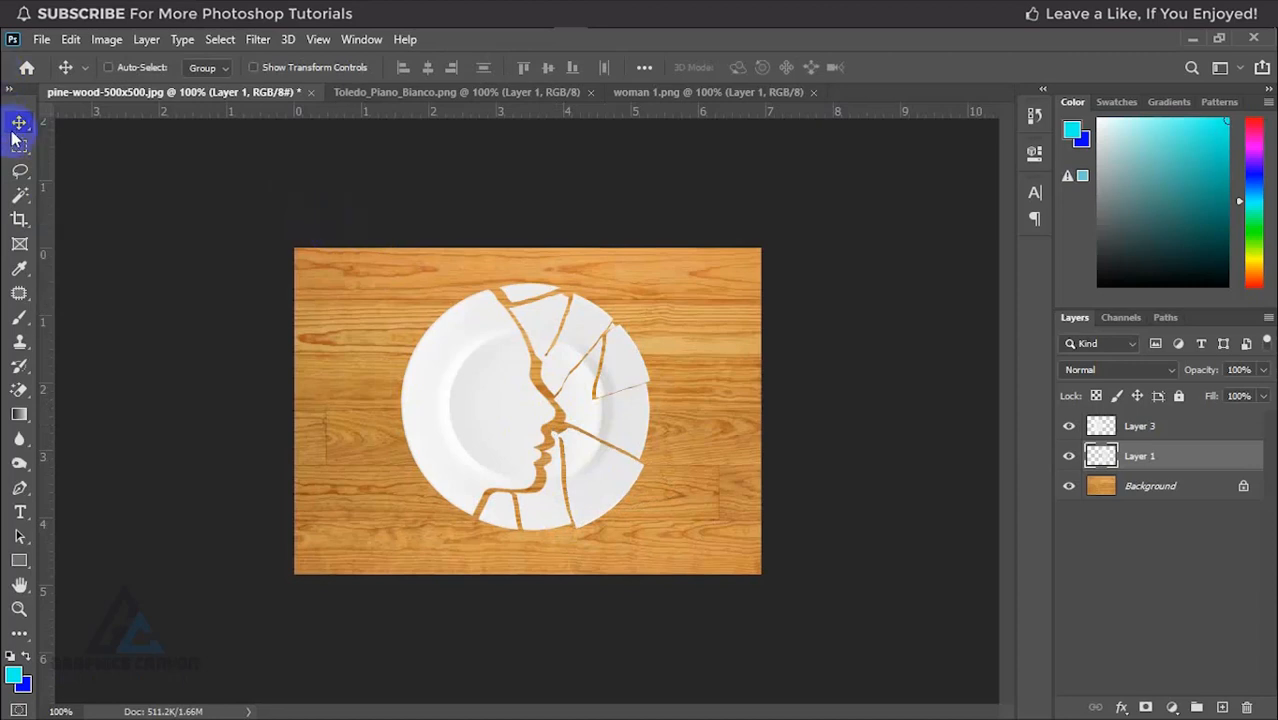
pyautogui.click(900, 485)
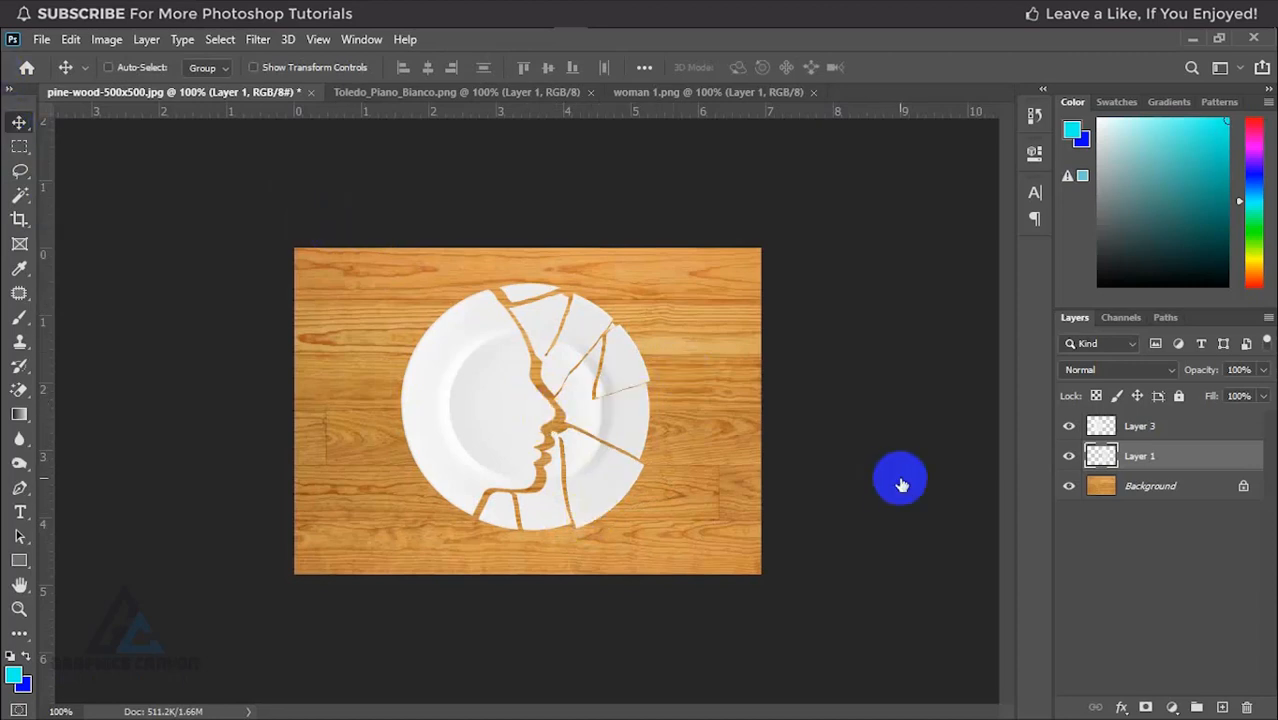
# Step: Merge Layer 3 and Layer 1 so that all plate pieces share a single layer
pyautogui.keyDown('ctrl'); pyautogui.click(1169, 430); pyautogui.keyUp('ctrl')
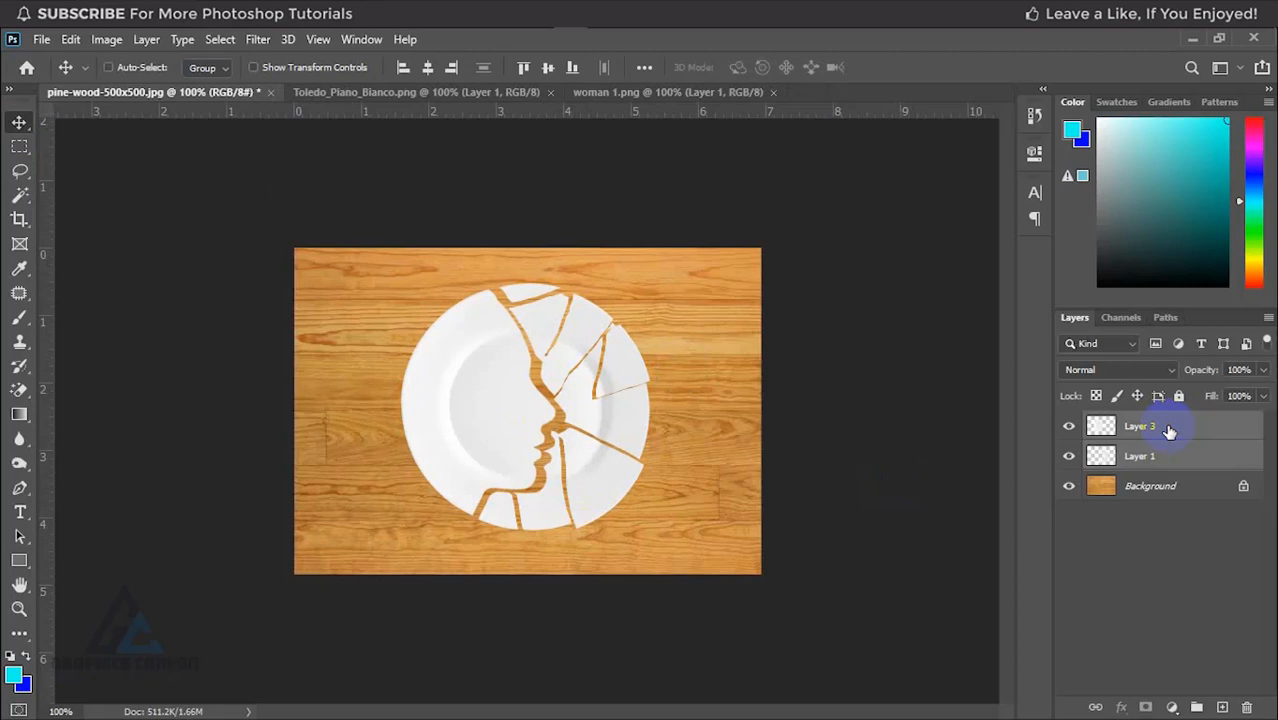
pyautogui.rightClick(1170, 428)
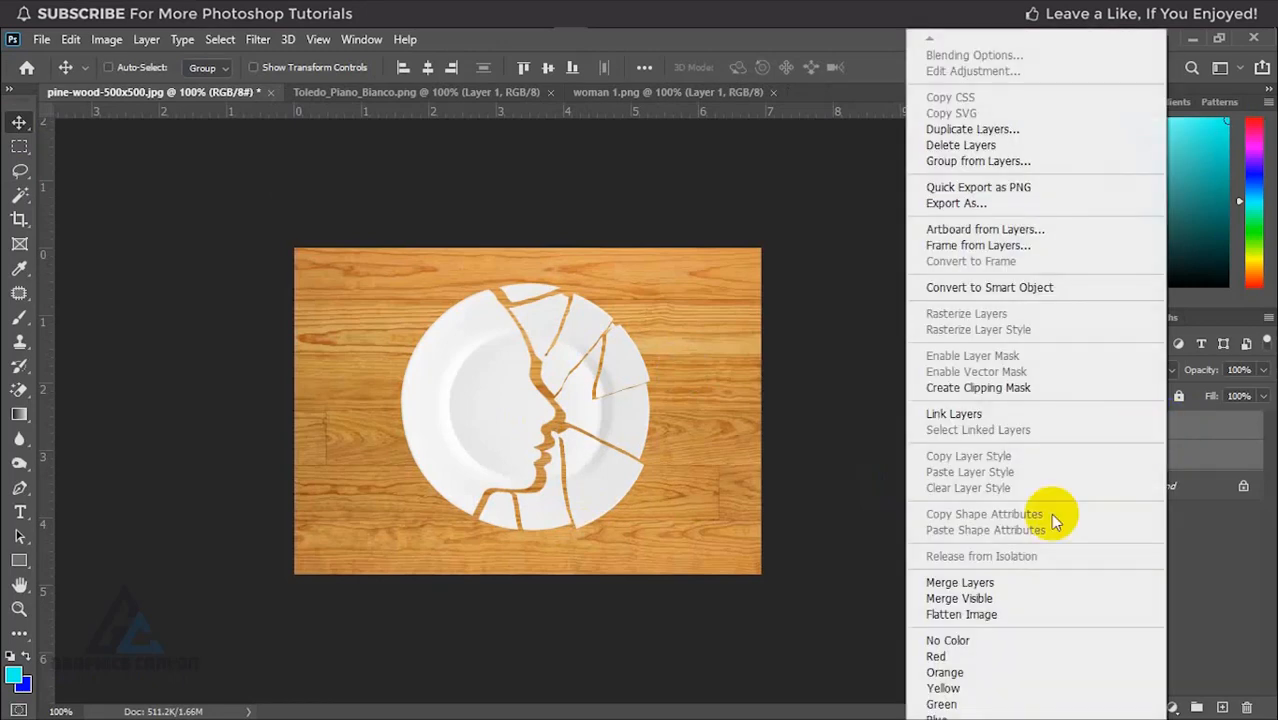
pyautogui.click(968, 584)
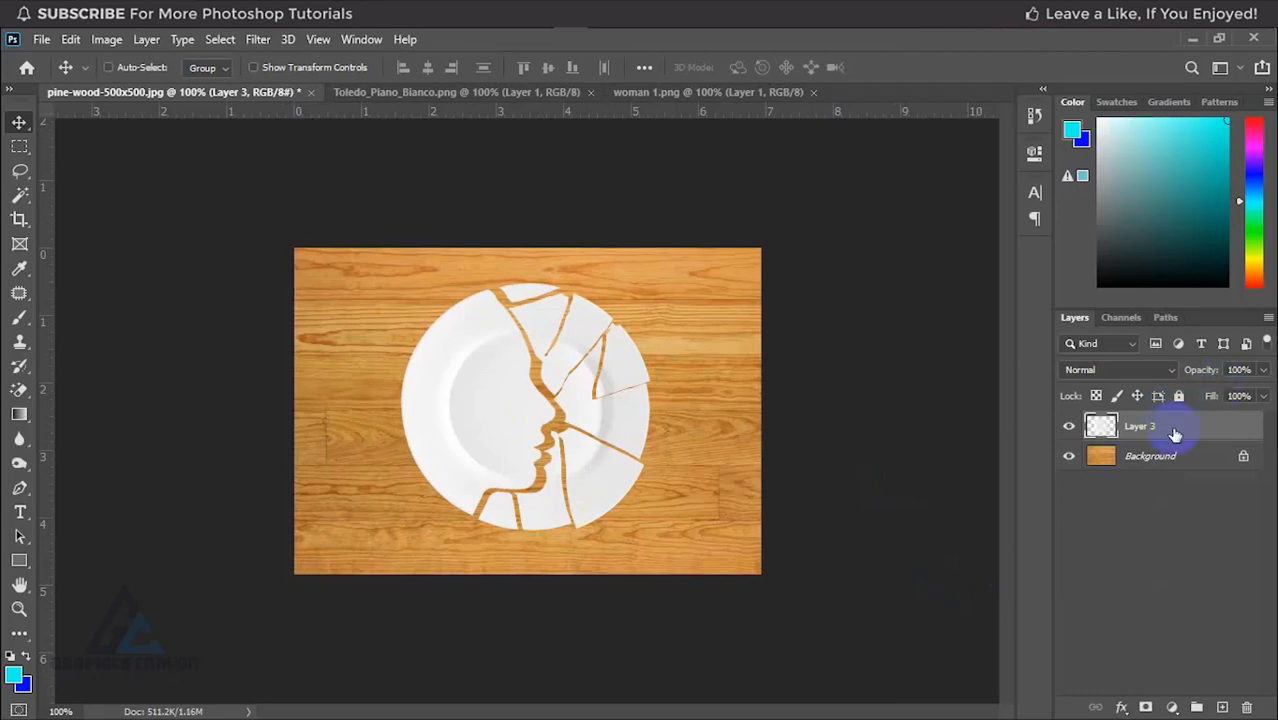
# Step: Enable a Drop Shadow layer style on the merged plate layer and show its settings
pyautogui.rightClick(1164, 434)
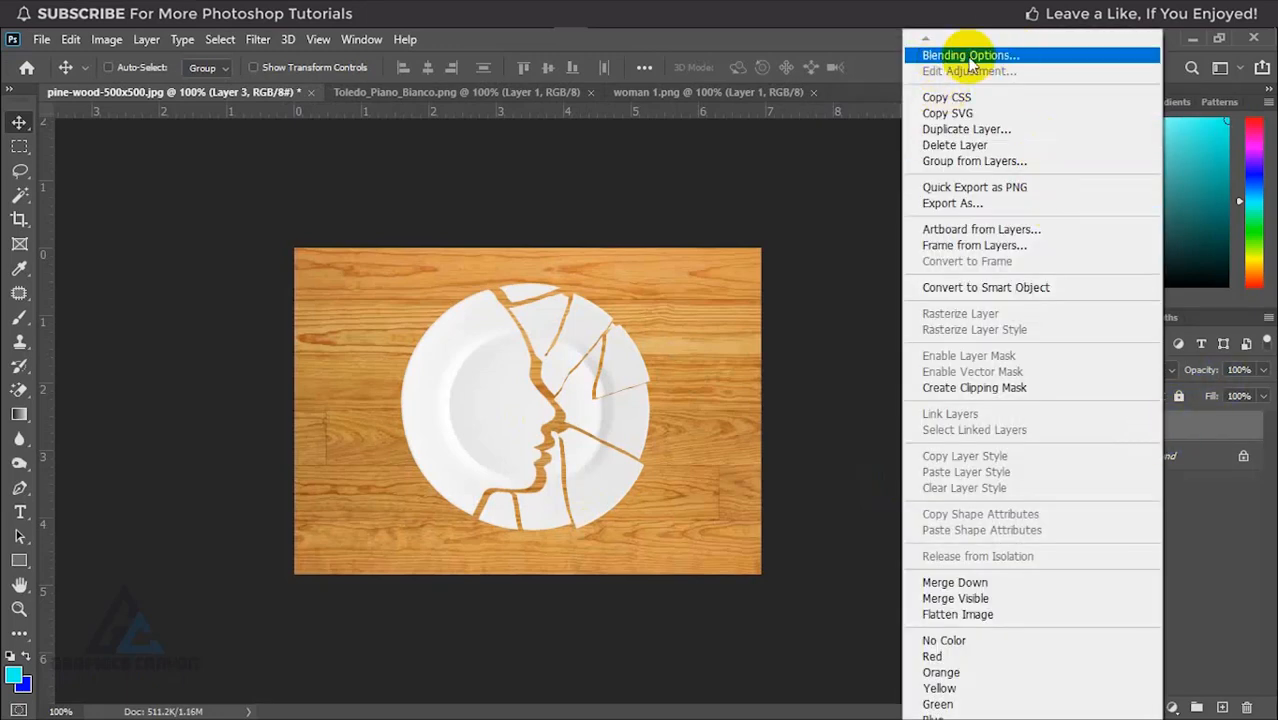
pyautogui.click(1027, 57)
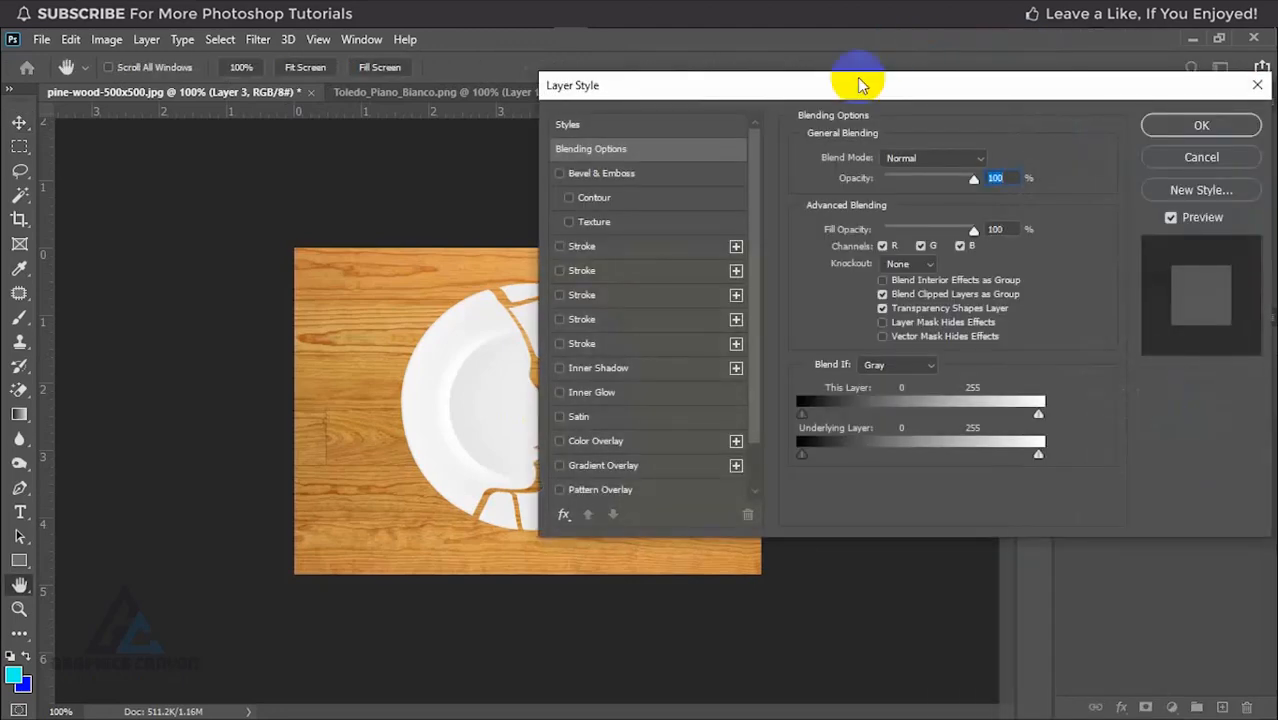
pyautogui.moveTo(853, 85); pyautogui.dragTo(983, 50)
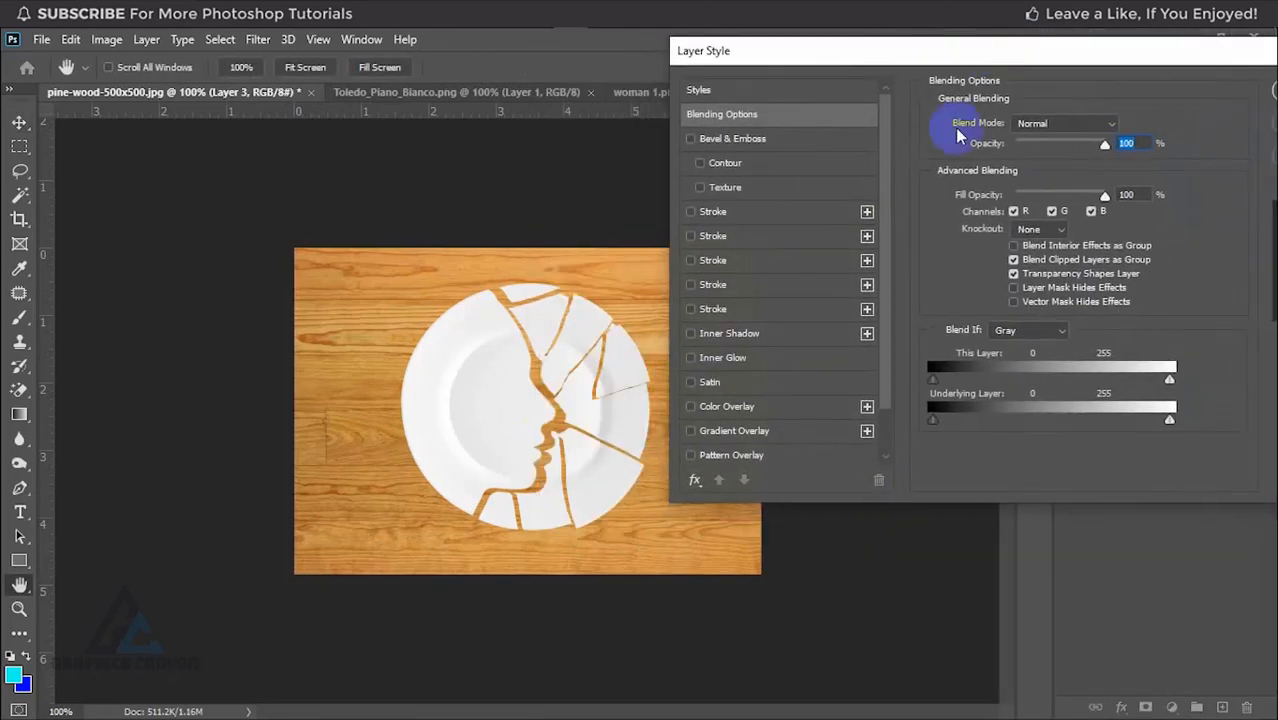
pyautogui.moveTo(884, 290); pyautogui.dragTo(899, 420)
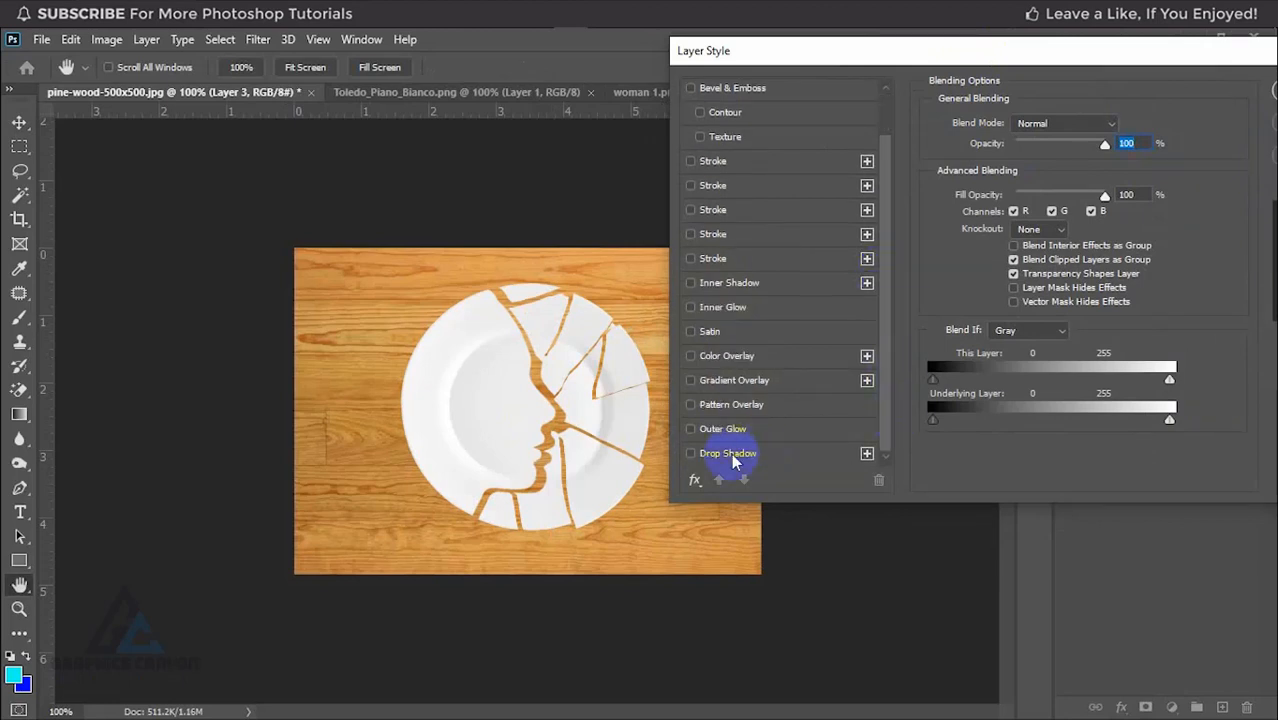
pyautogui.click(691, 454)
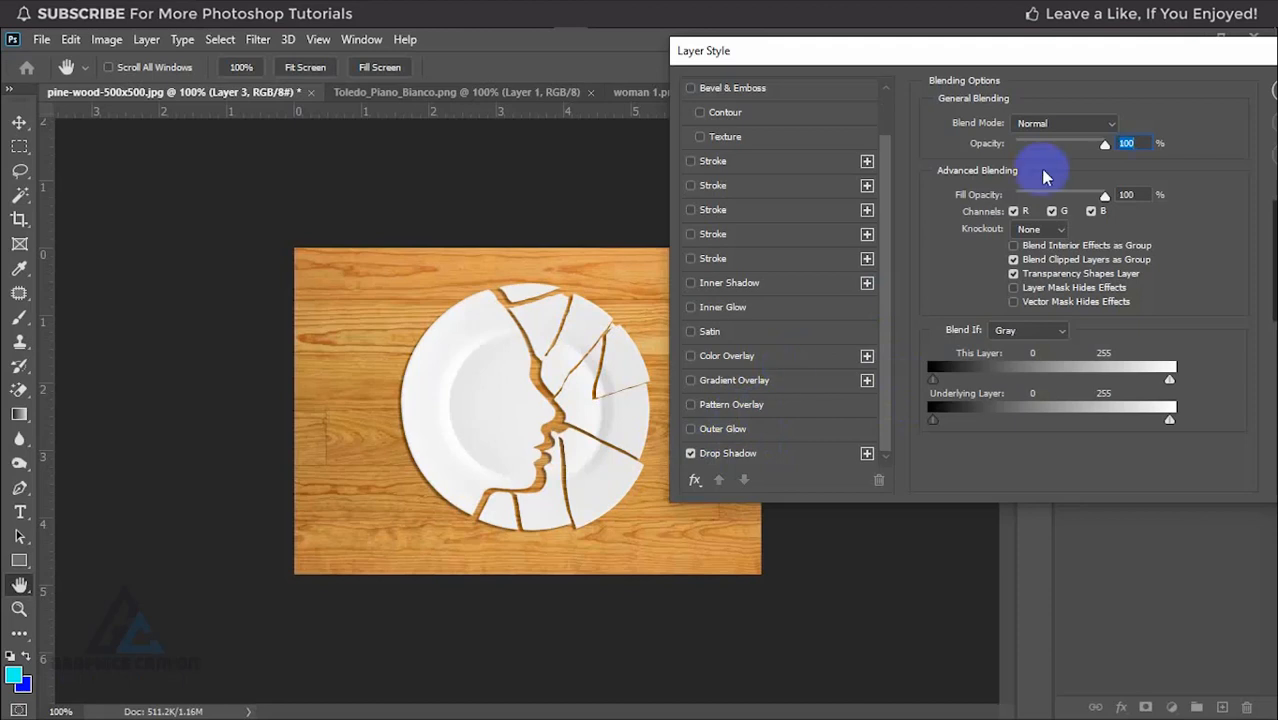
pyautogui.click(733, 455)
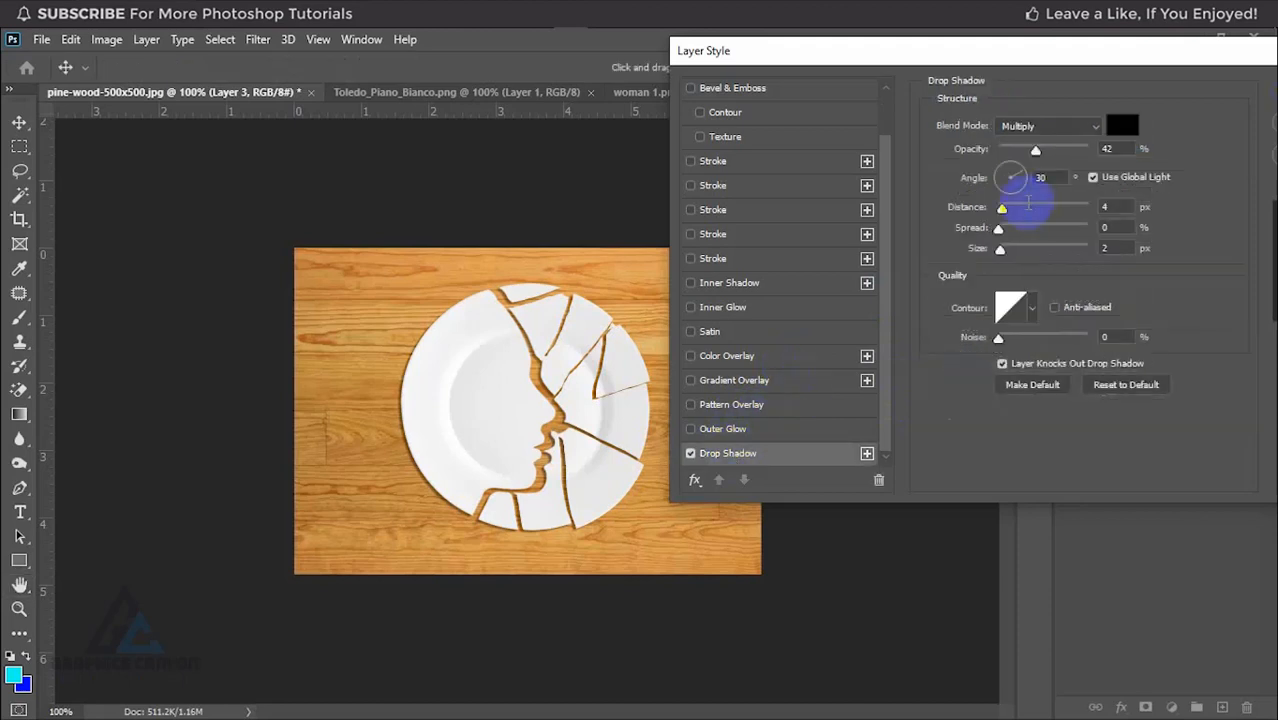
# Step: Set the plate's drop shadow to 46% opacity and 6 px distance, and apply the layer style
pyautogui.click(1036, 150)
pyautogui.moveTo(1036, 152); pyautogui.dragTo(1031, 152)
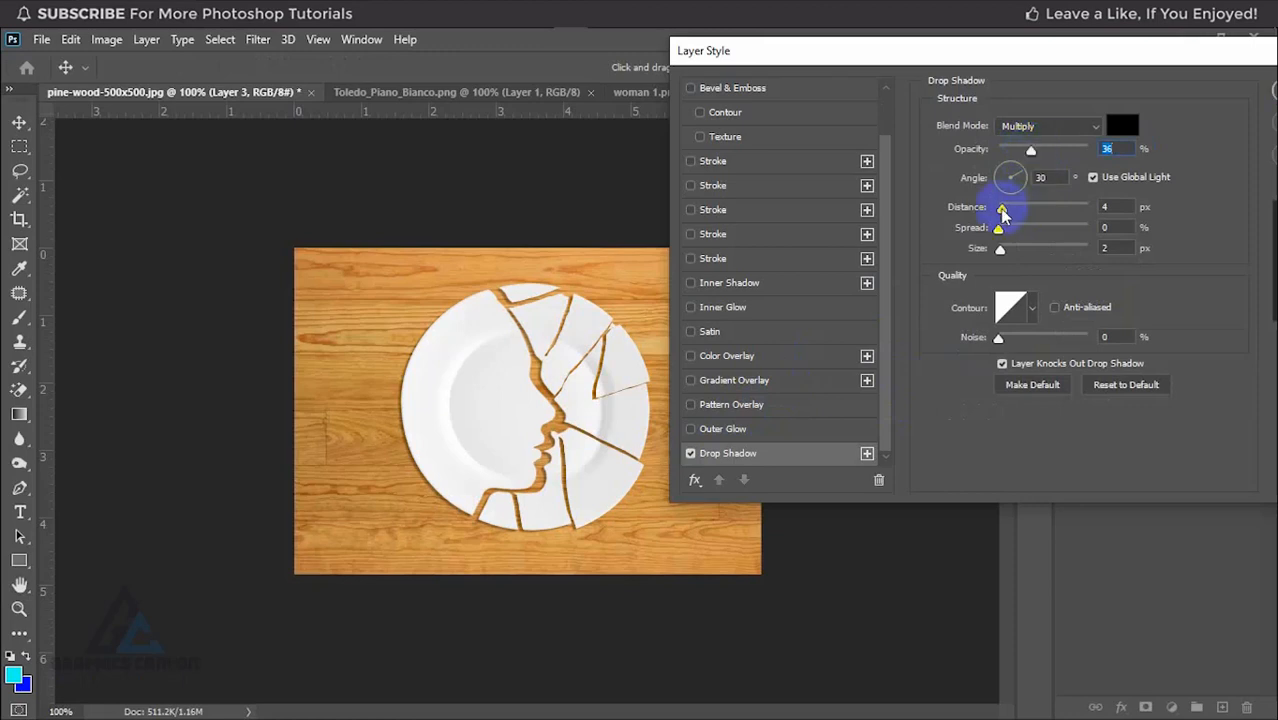
pyautogui.moveTo(1002, 208); pyautogui.dragTo(1004, 211)
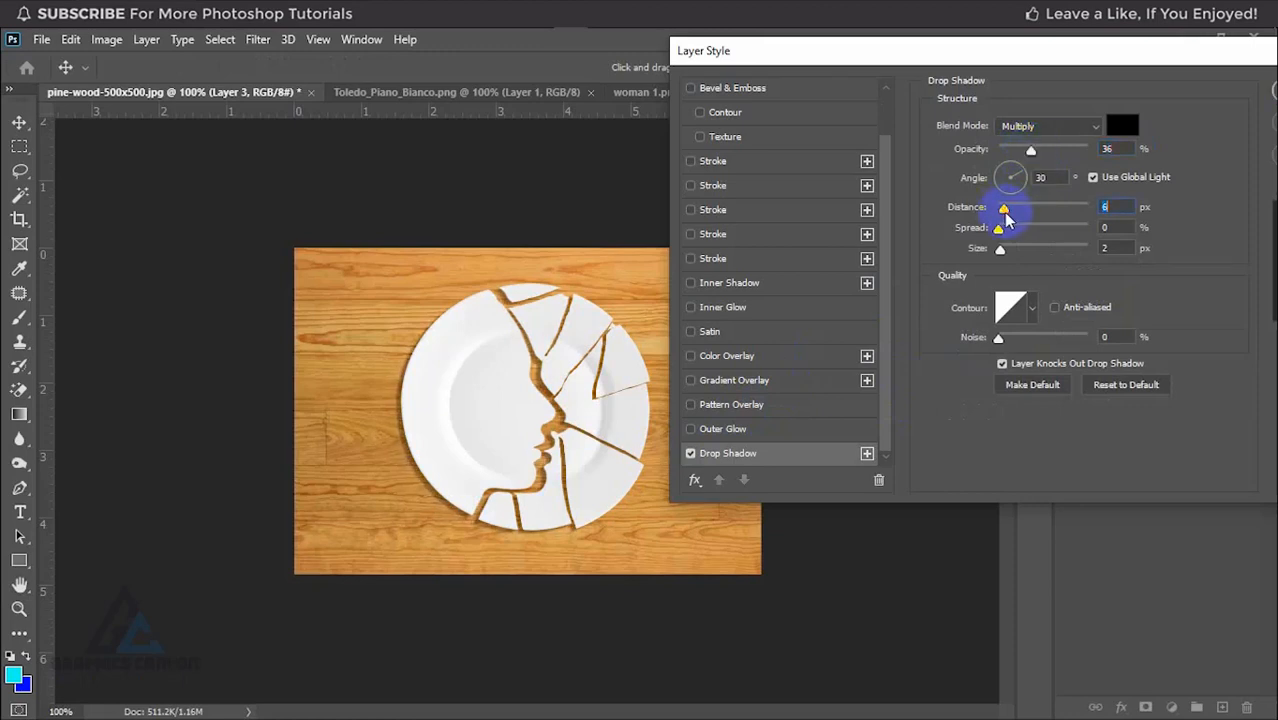
pyautogui.moveTo(1031, 152); pyautogui.dragTo(1040, 150)
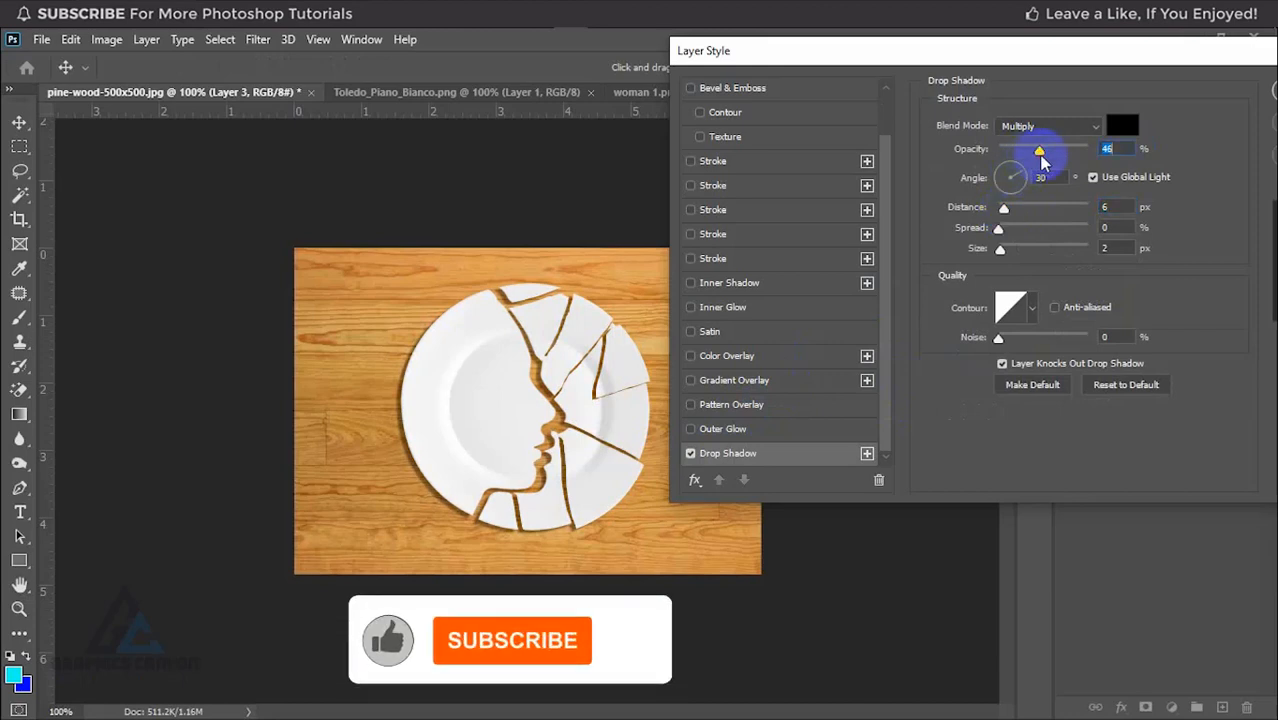
pyautogui.moveTo(1102, 60); pyautogui.dragTo(954, 61)
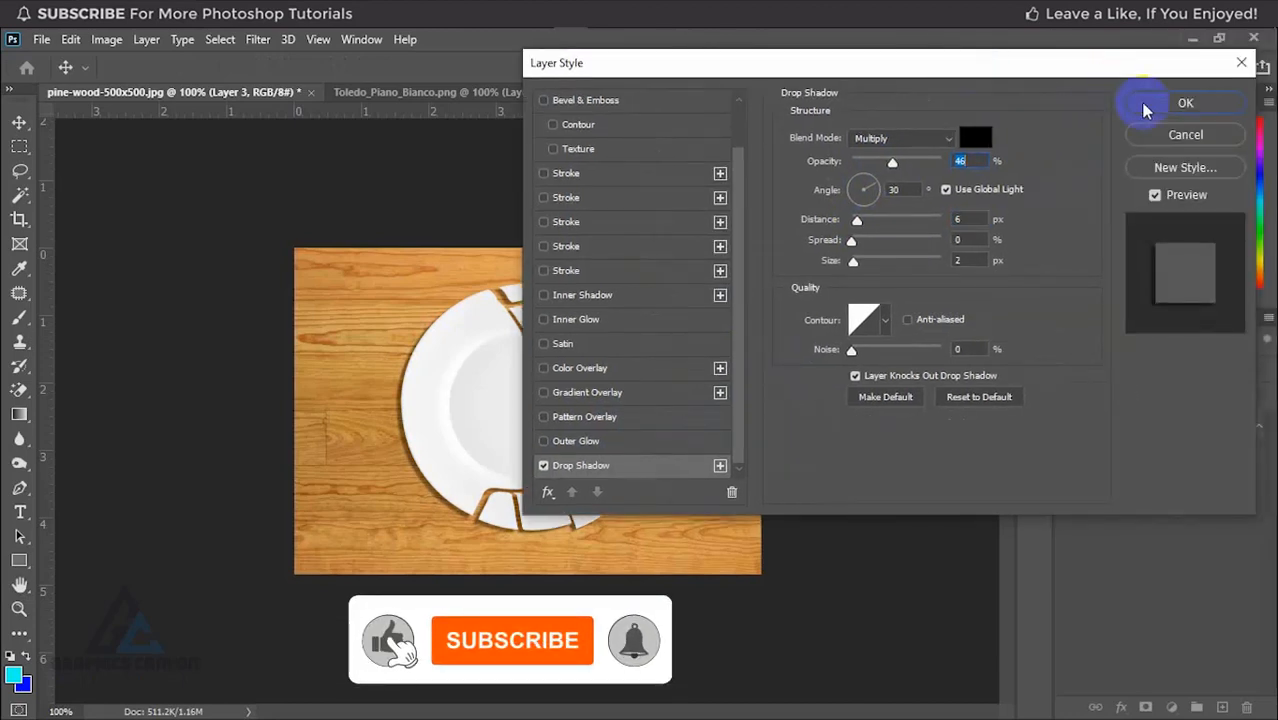
pyautogui.click(1152, 100)
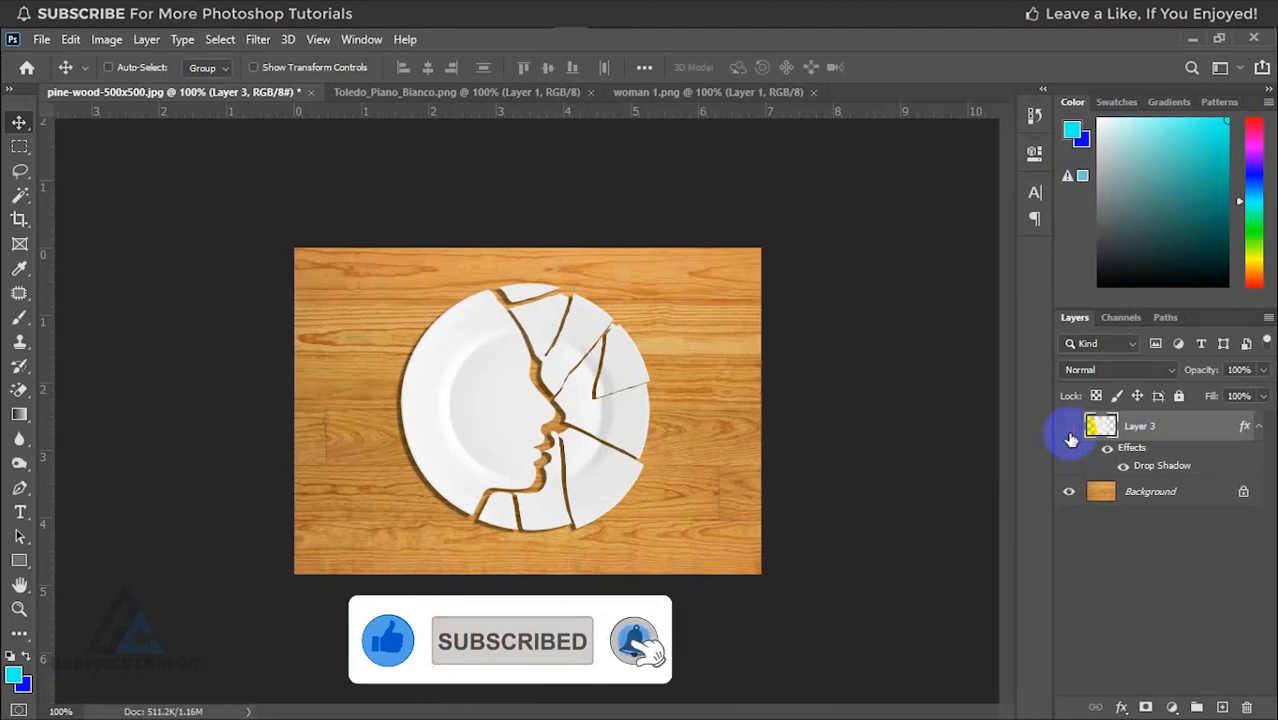
# Step: Compare the composite with the plate layer hidden and shown, and examine the cracks and shadow edges up close
pyautogui.click(1069, 428)
pyautogui.click(1069, 428)
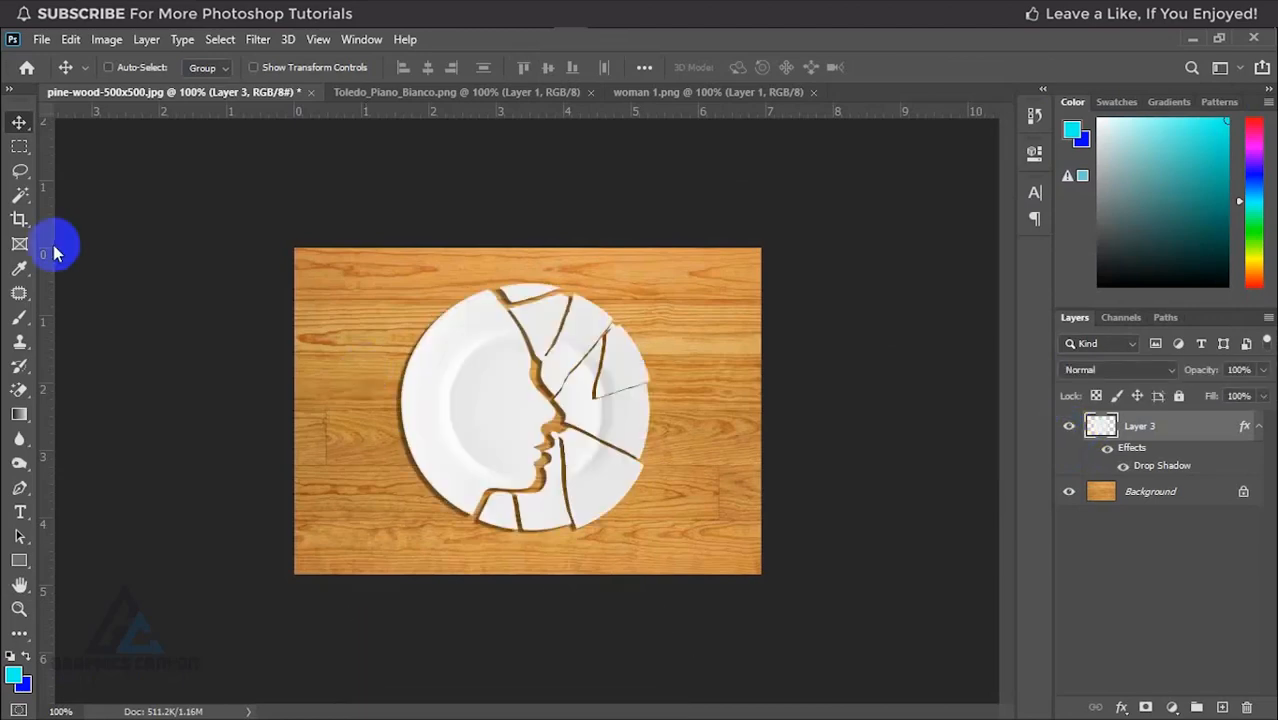
pyautogui.hotkey('ctrl', '-')
pyautogui.hotkey('ctrl', '+')
pyautogui.hotkey('ctrl', '+')
pyautogui.hotkey('ctrl', '+')
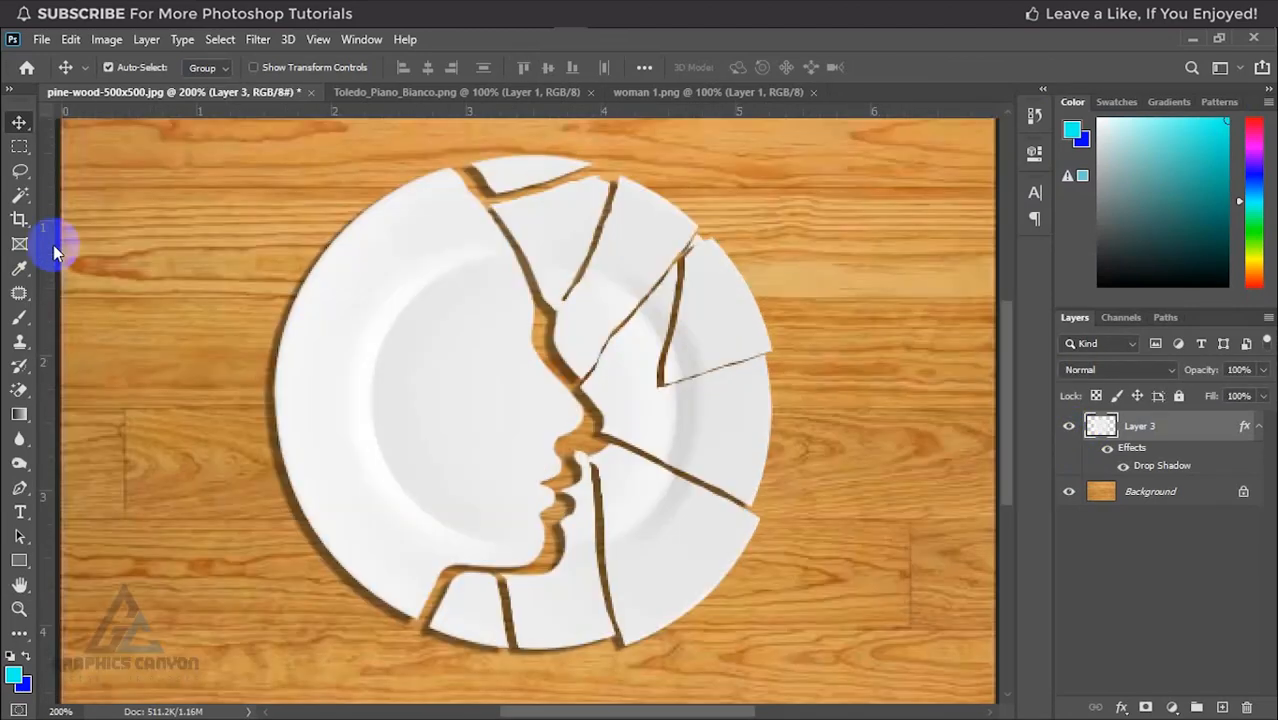
pyautogui.hotkey('ctrl', '-')
pyautogui.hotkey('ctrl', '-')
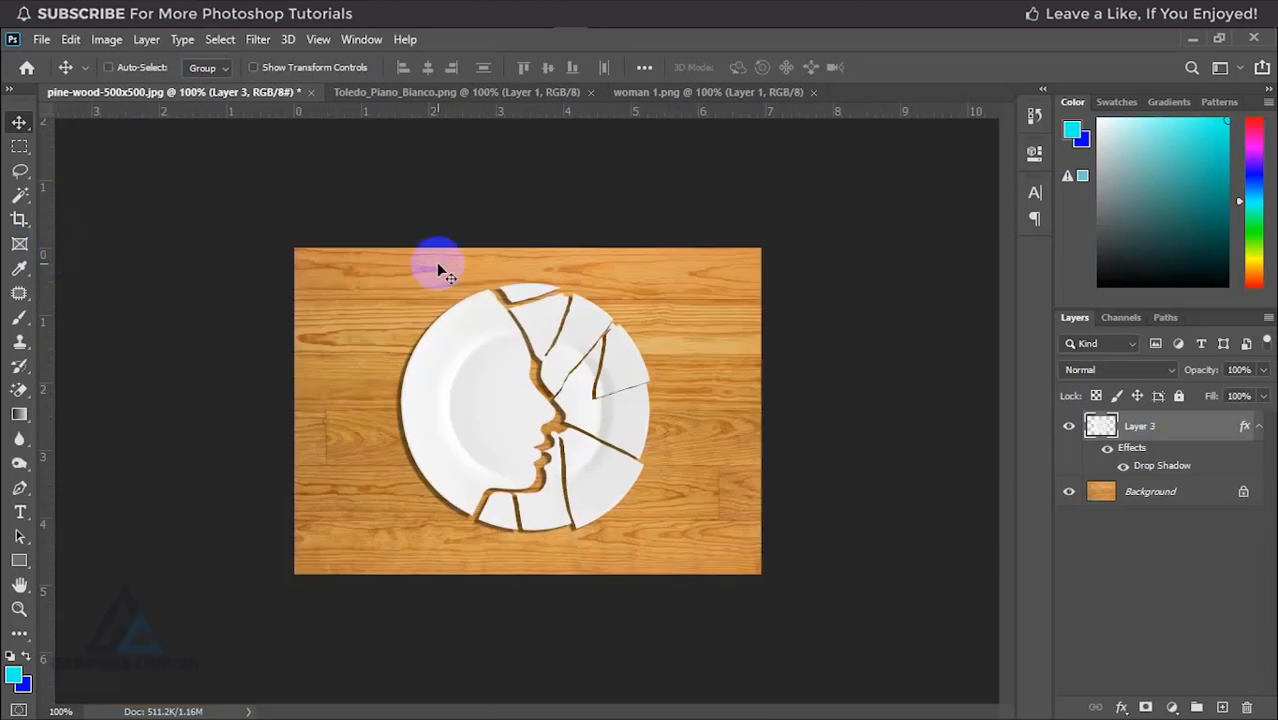